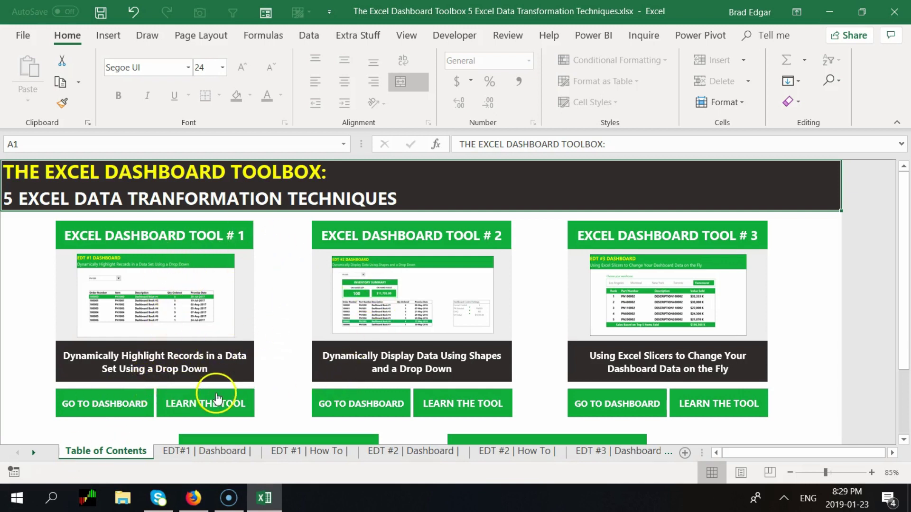
Step: Go to the EDT #1 dashboard and choose PN1003 and then PN1005 in its item drop-down
{"action": "left_click", "coordinate": [139, 403]}
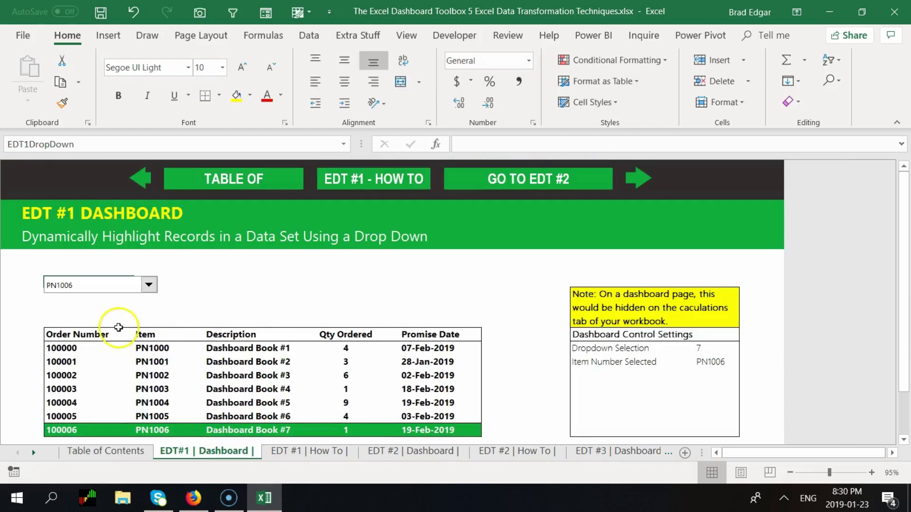
{"action": "left_click", "coordinate": [110, 289]}
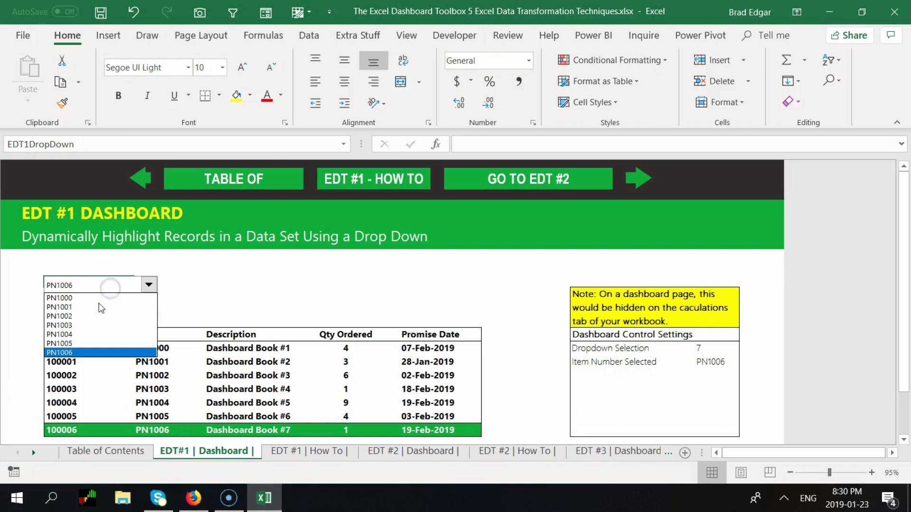
{"action": "left_click", "coordinate": [81, 326]}
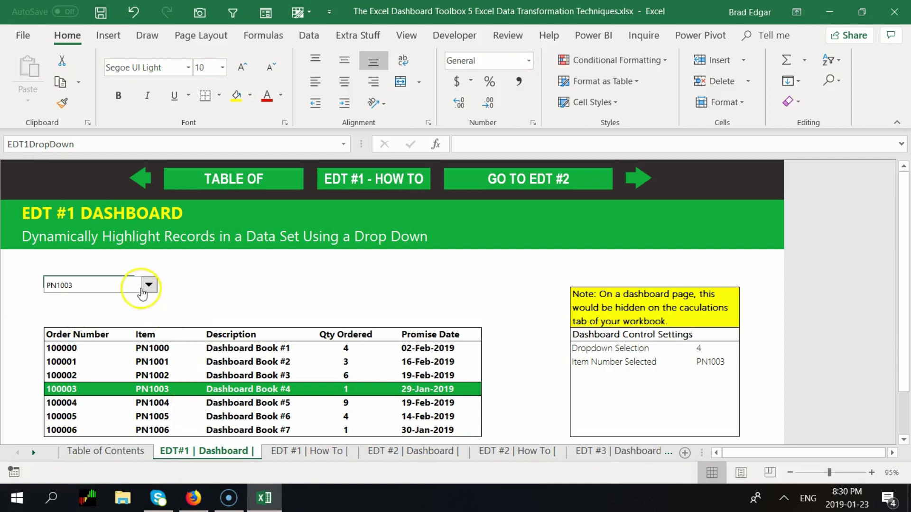
{"action": "left_click", "coordinate": [142, 290]}
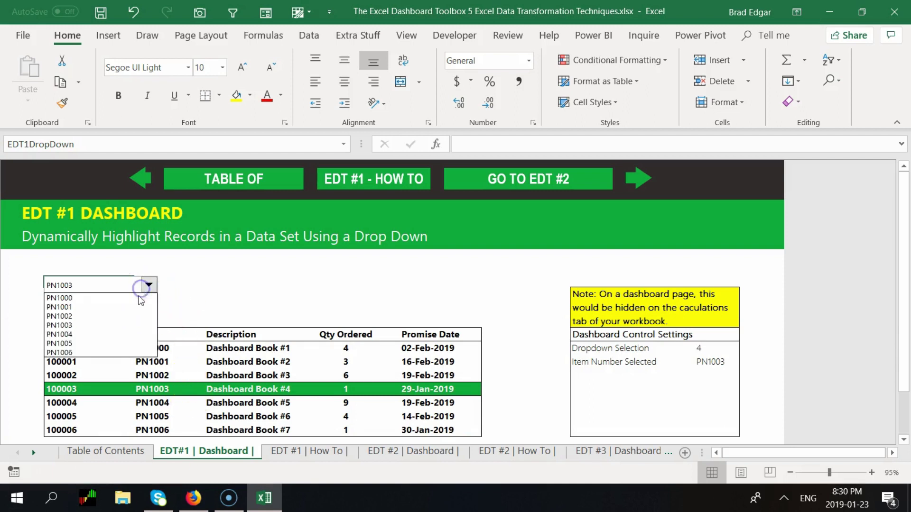
{"action": "left_click", "coordinate": [109, 344]}
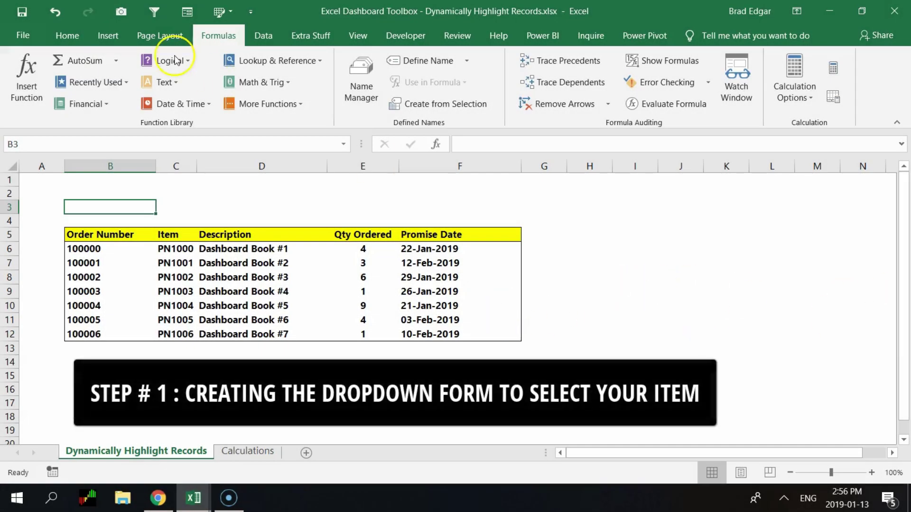
Step: Name the item number cells C6:C12 as the range items
{"action": "left_click_drag", "start_coordinate": [175, 249], "coordinate": [178, 334]}
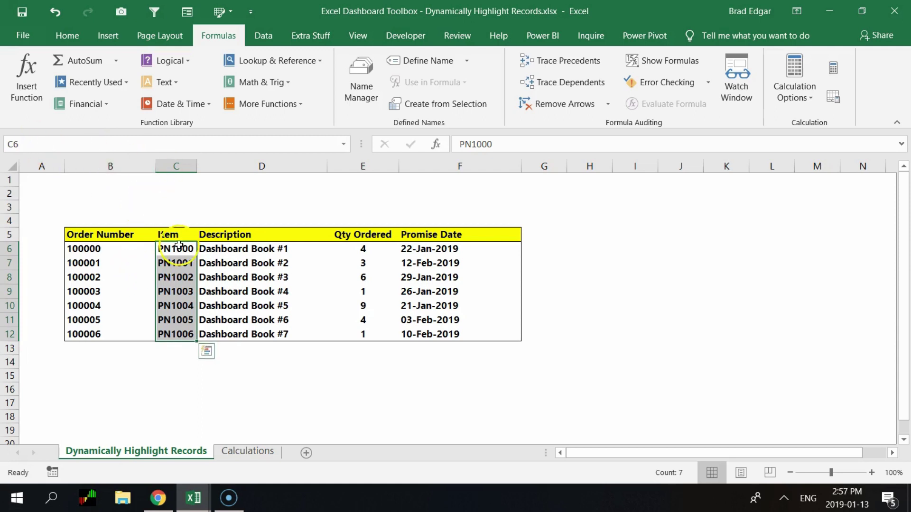
{"action": "left_click", "coordinate": [35, 146]}
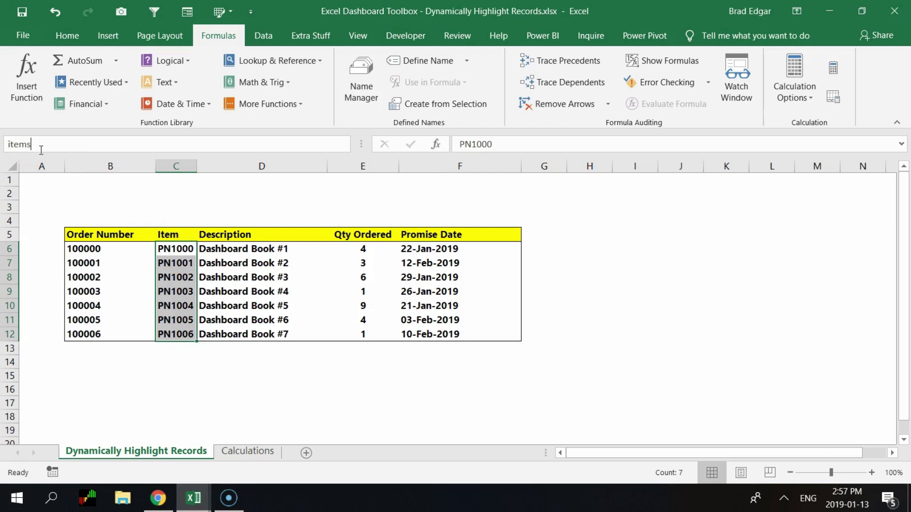
{"action": "key", "text": "Return"}
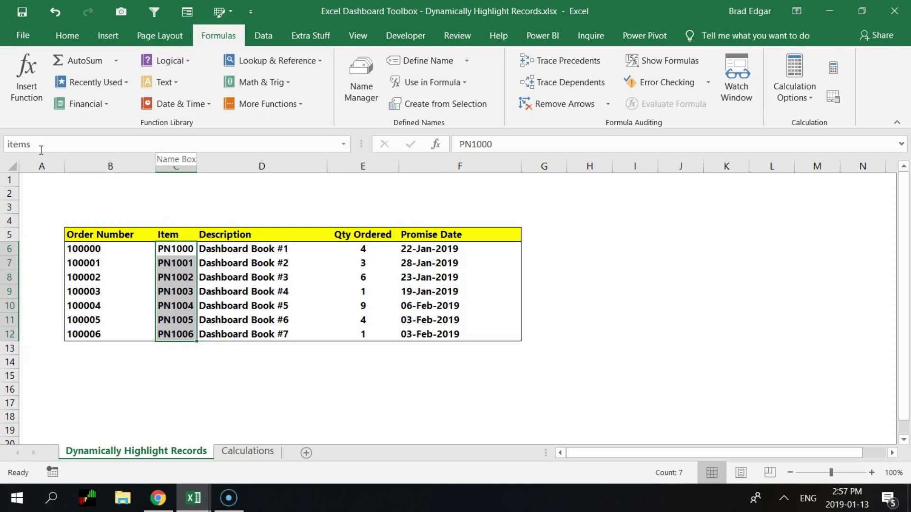
Step: Check the items named range by selecting it from the list of defined names, also from another cell
{"action": "left_click", "coordinate": [343, 144]}
{"action": "left_click", "coordinate": [236, 152]}
{"action": "left_click", "coordinate": [207, 210]}
{"action": "left_click", "coordinate": [343, 144]}
{"action": "left_click", "coordinate": [154, 163]}
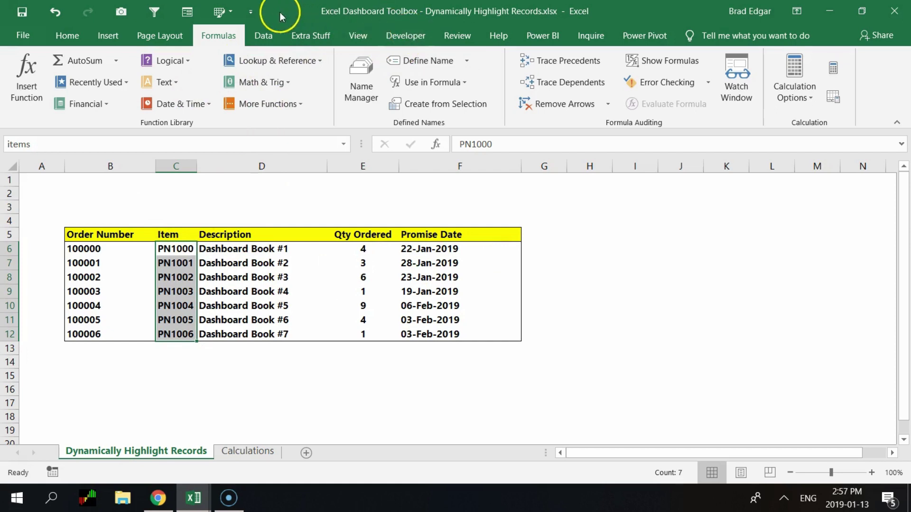
Step: Check in the ribbon customization options that the Developer tab is enabled
{"action": "left_click", "coordinate": [255, 13]}
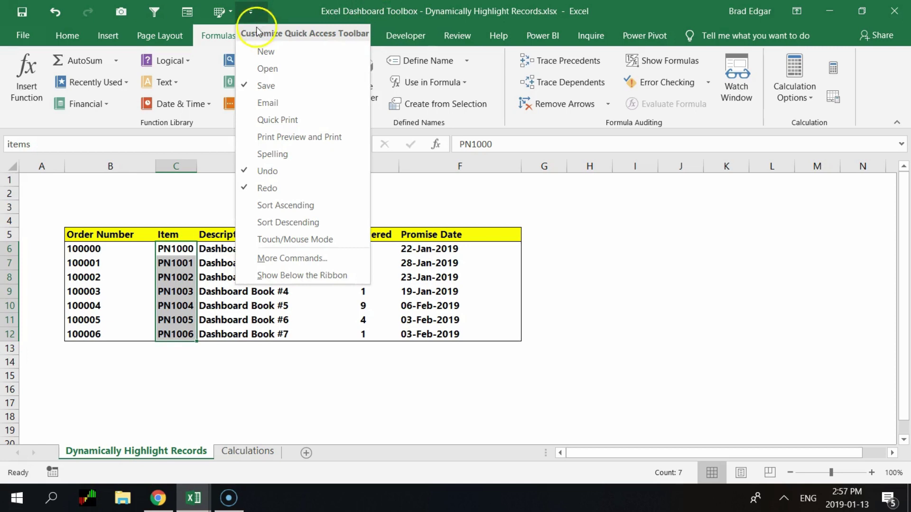
{"action": "left_click", "coordinate": [276, 258]}
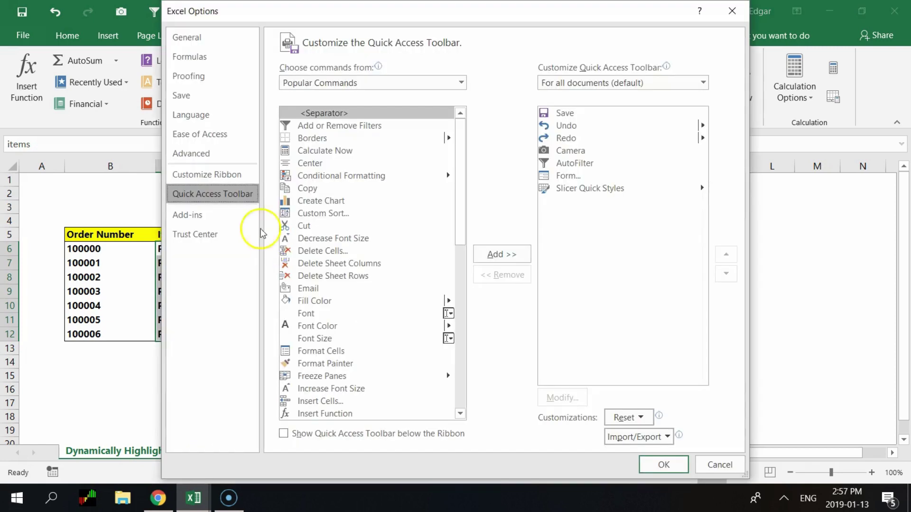
{"action": "left_click", "coordinate": [226, 176]}
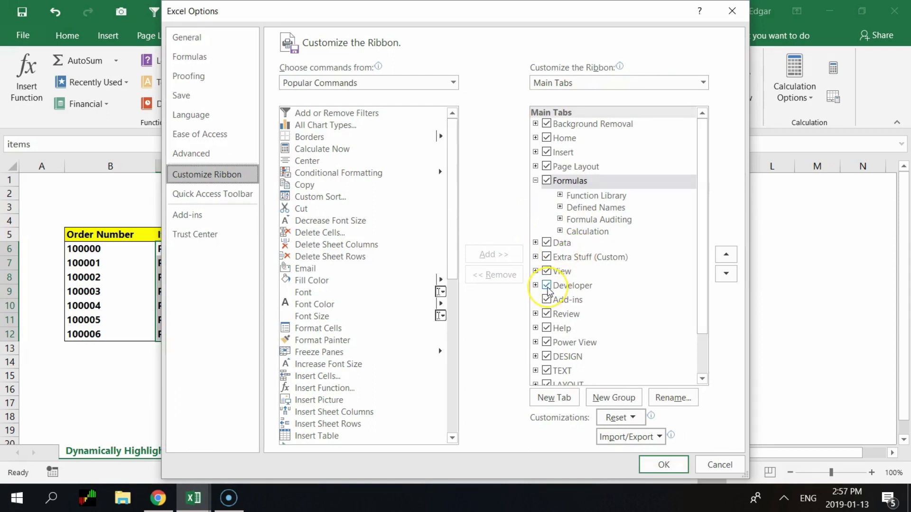
{"action": "left_click", "coordinate": [663, 464]}
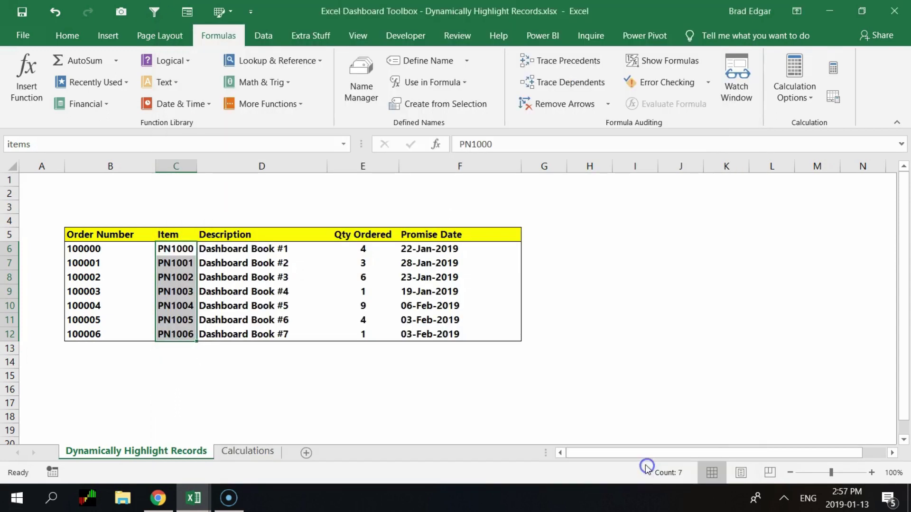
Step: Insert a Combo Box form control above the table, spanning columns B and C in rows 2 to 3
{"action": "left_click", "coordinate": [403, 35]}
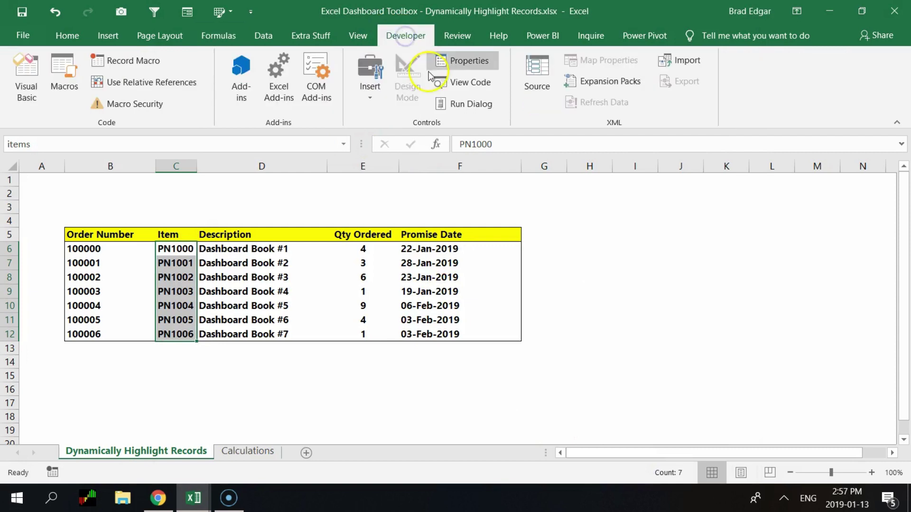
{"action": "left_click", "coordinate": [372, 104]}
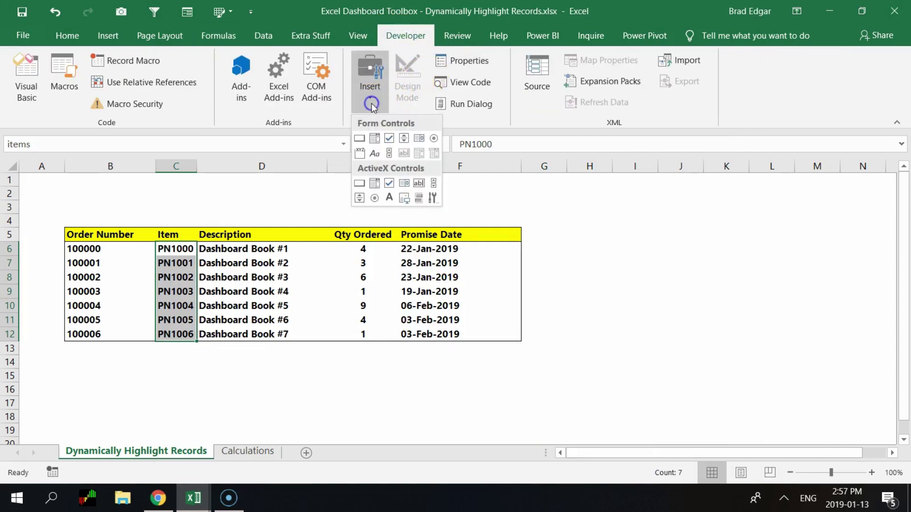
{"action": "left_click", "coordinate": [375, 138]}
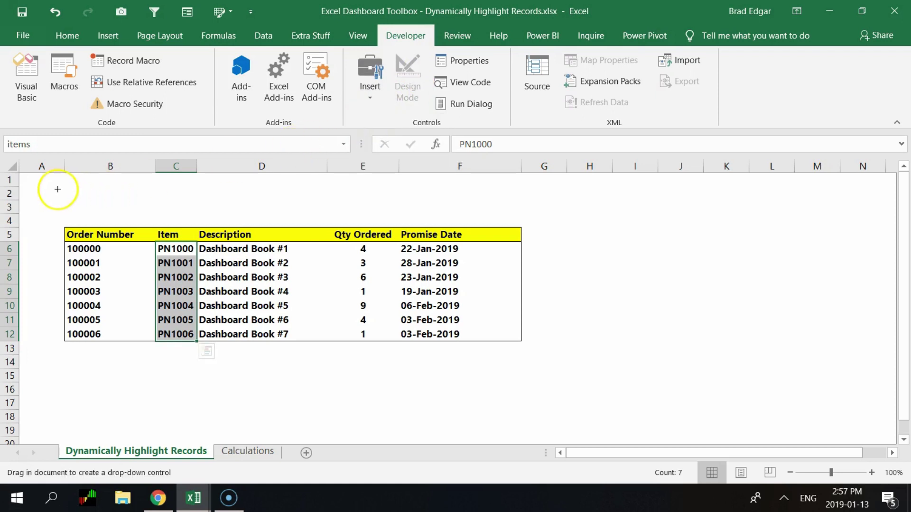
{"action": "left_click_drag", "start_coordinate": [67, 190], "coordinate": [195, 210]}
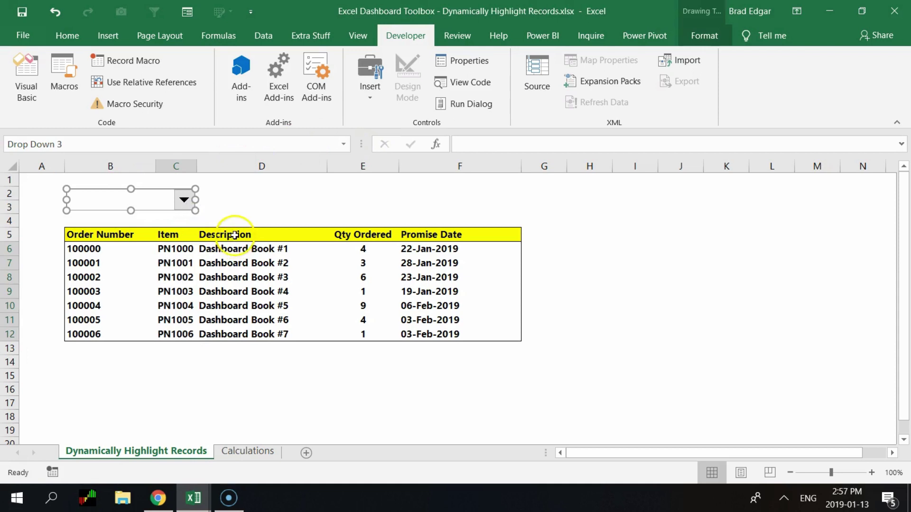
Step: Name the new drop-down control item
{"action": "left_click", "coordinate": [94, 145]}
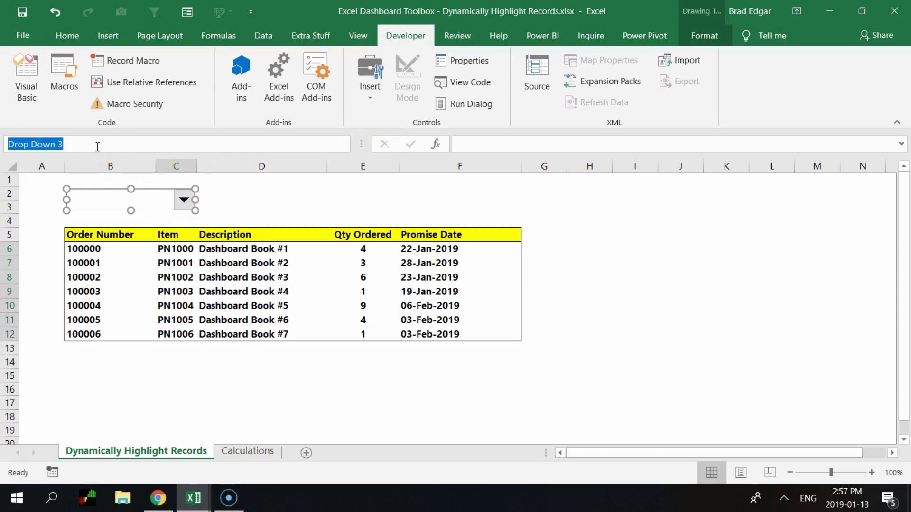
{"action": "type", "text": "item"}
{"action": "key", "text": "Return"}
{"action": "left_click", "coordinate": [318, 219]}
Step: Open the drop-down's Format Control settings and set its input range to items
{"action": "right_click", "coordinate": [178, 194]}
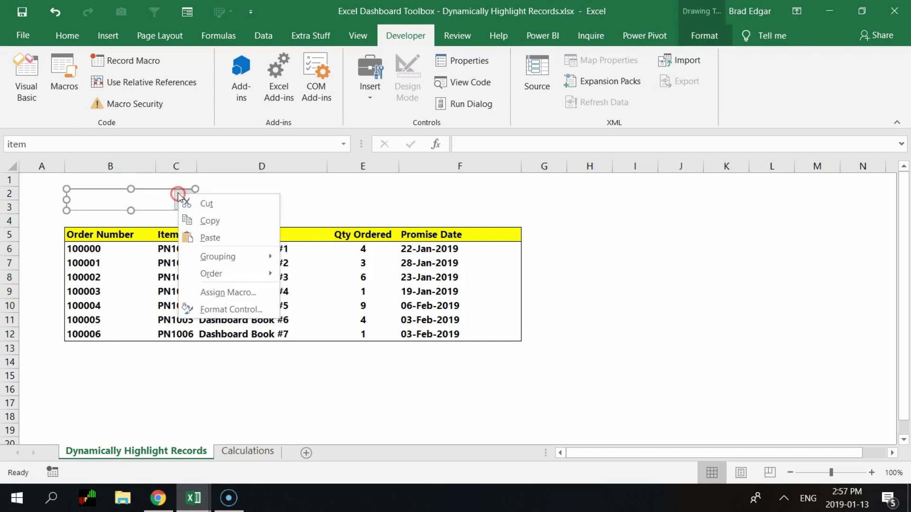
{"action": "left_click", "coordinate": [298, 202]}
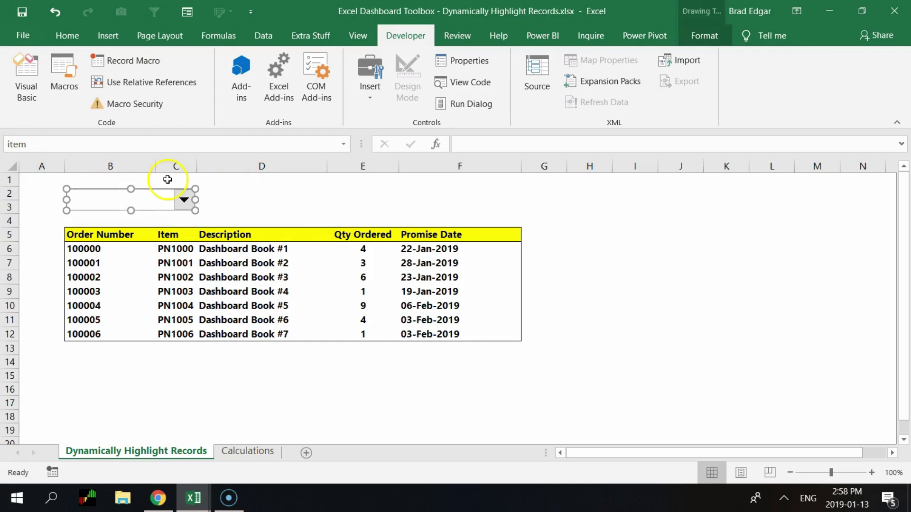
{"action": "right_click", "coordinate": [159, 195]}
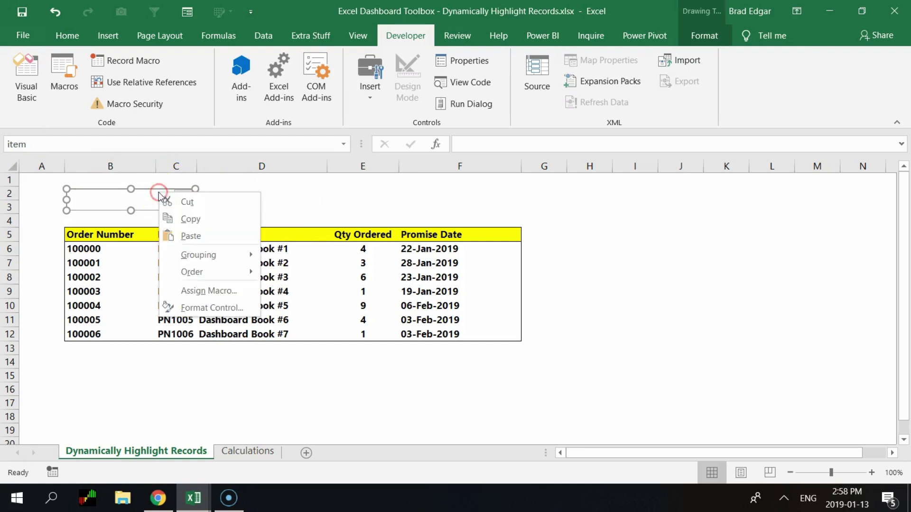
{"action": "left_click", "coordinate": [212, 308]}
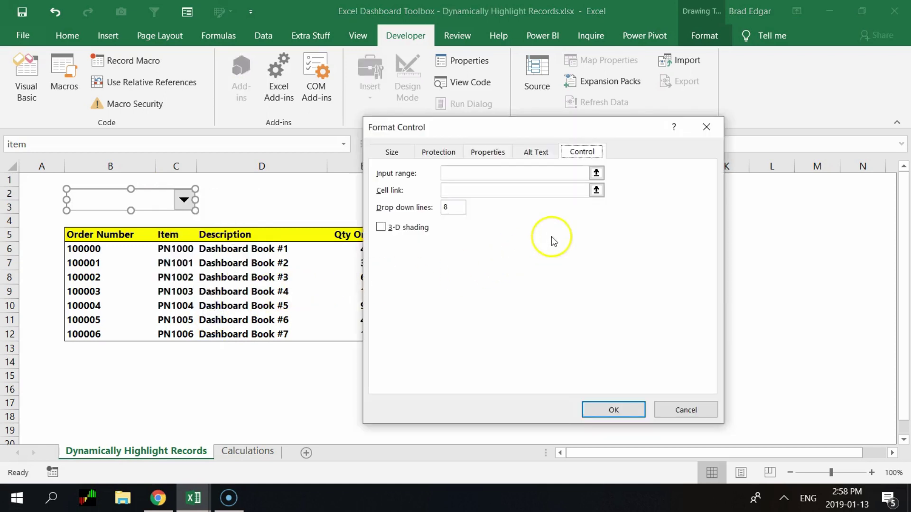
{"action": "left_click", "coordinate": [509, 171]}
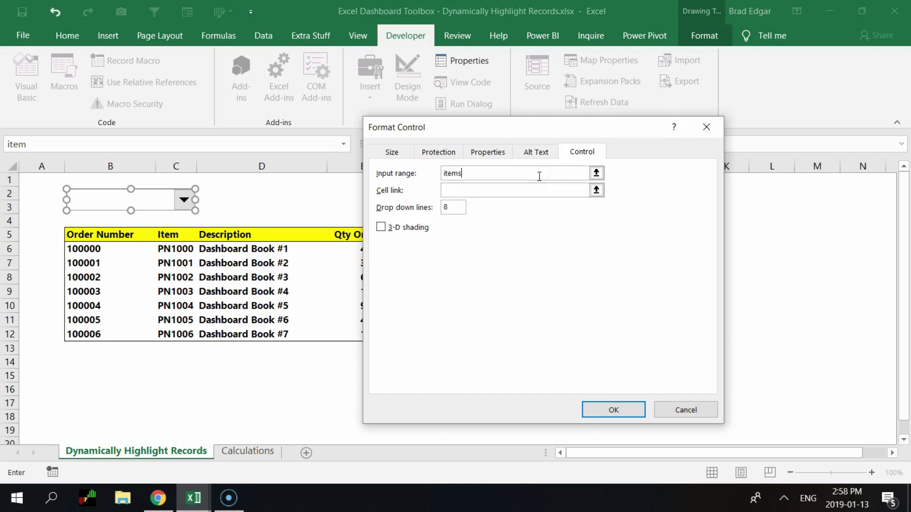
Step: Set the drop-down's cell link to 'Dynamically Highlight Records'!$C$3 and its drop down lines to 7
{"action": "left_click", "coordinate": [600, 192]}
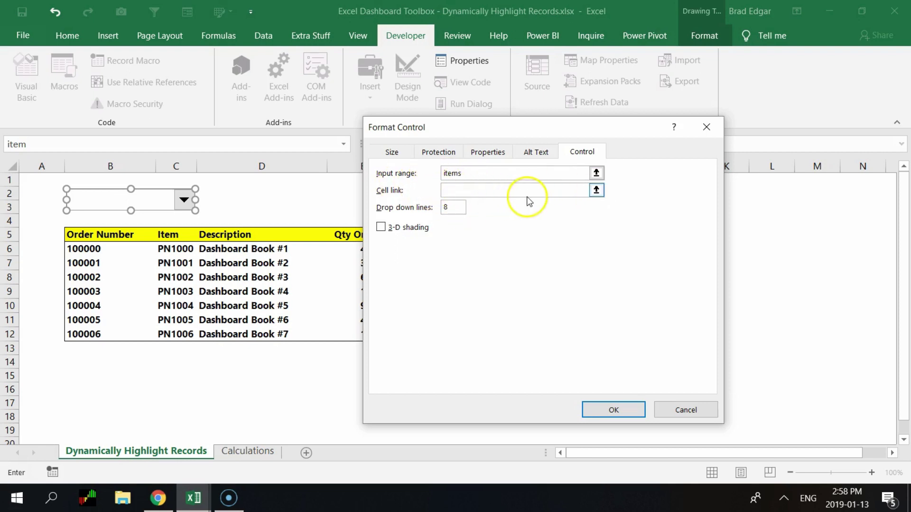
{"action": "left_click", "coordinate": [597, 190]}
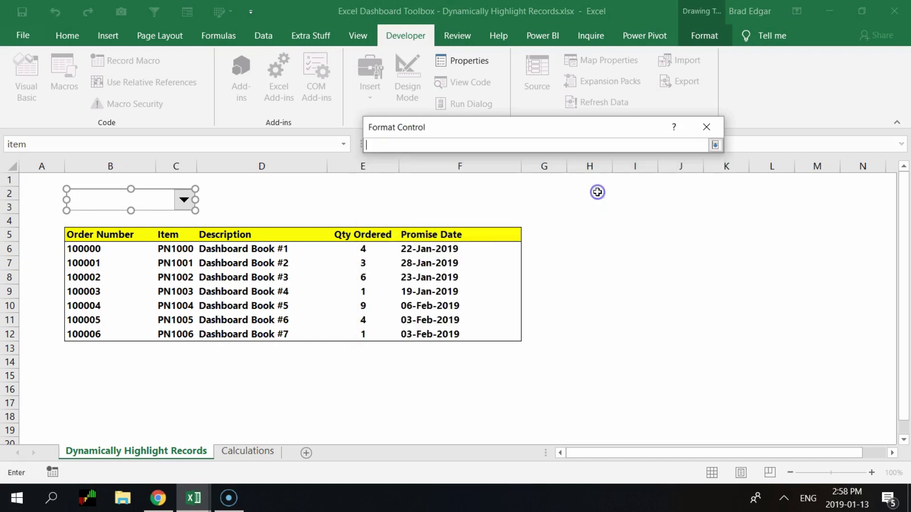
{"action": "left_click", "coordinate": [226, 453]}
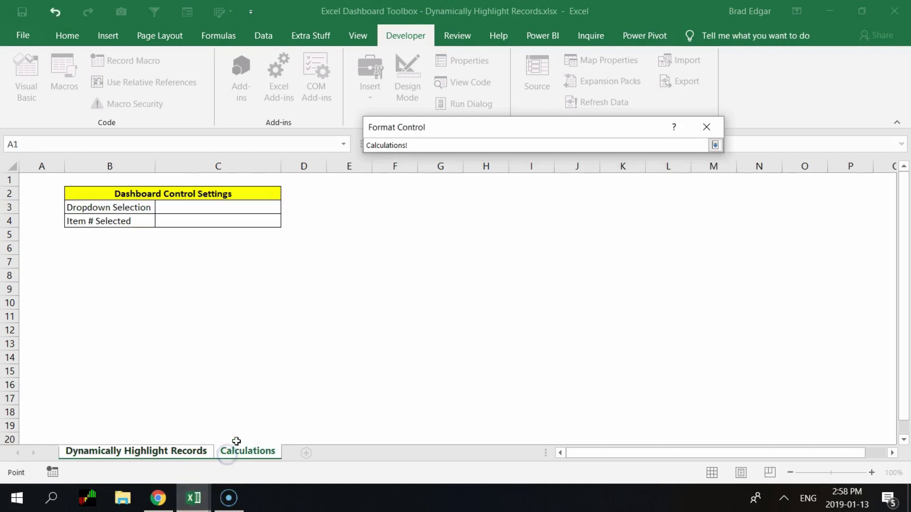
{"action": "left_click", "coordinate": [201, 209]}
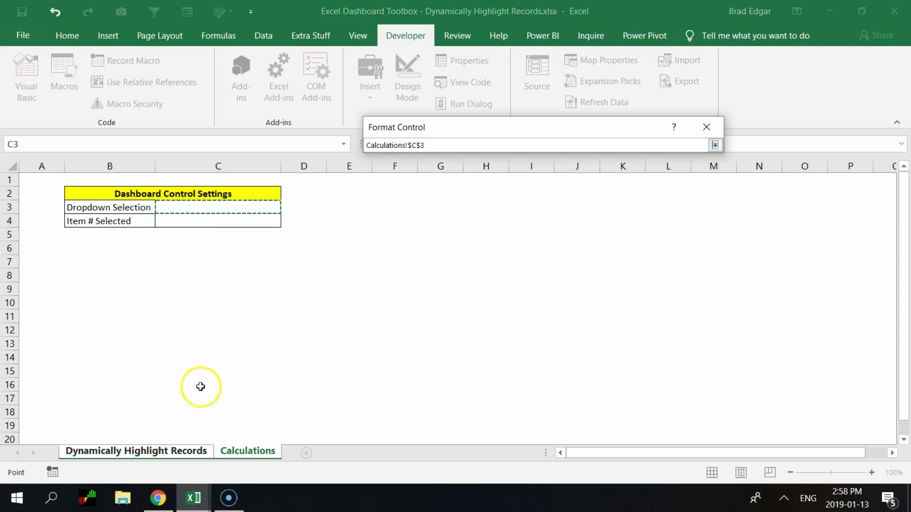
{"action": "left_click", "coordinate": [181, 453]}
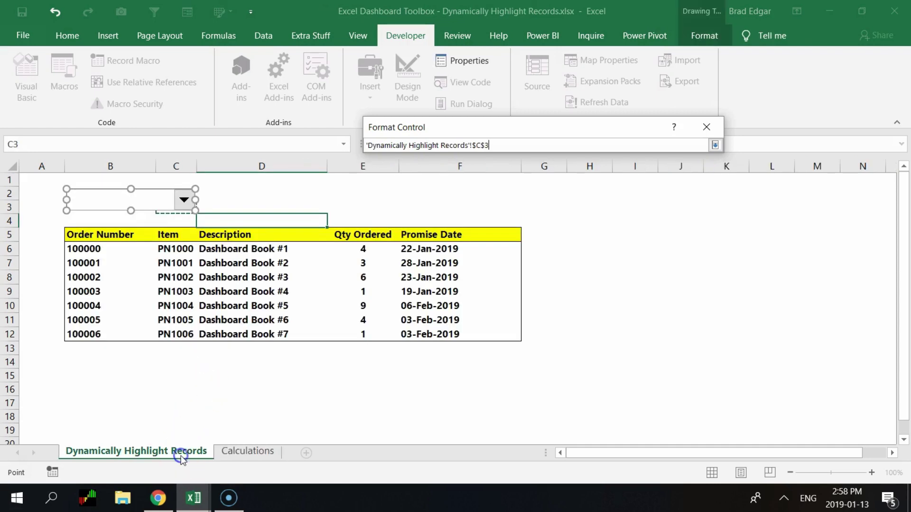
{"action": "left_click", "coordinate": [715, 145]}
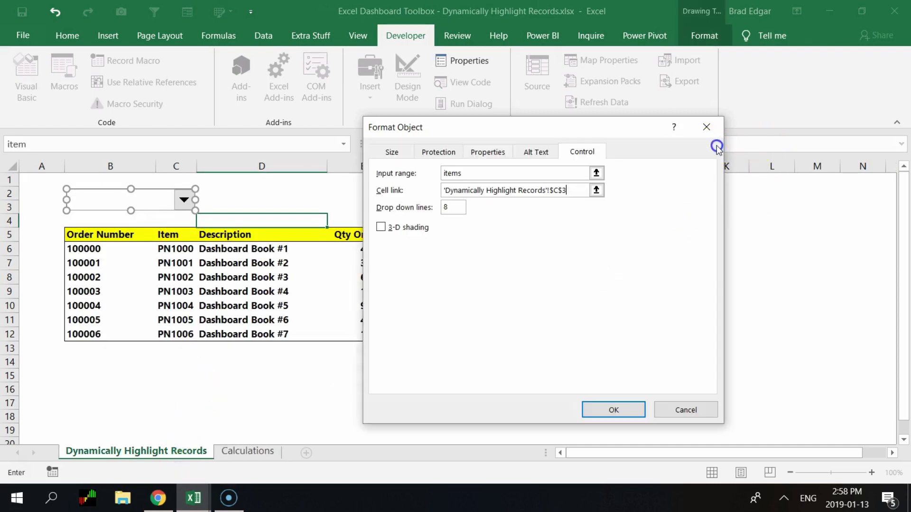
{"action": "left_click", "coordinate": [457, 208]}
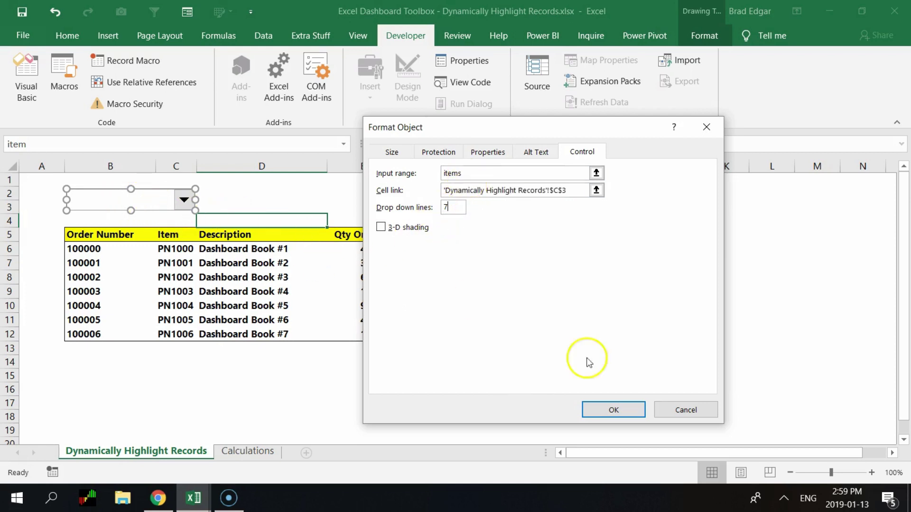
{"action": "left_click", "coordinate": [615, 410]}
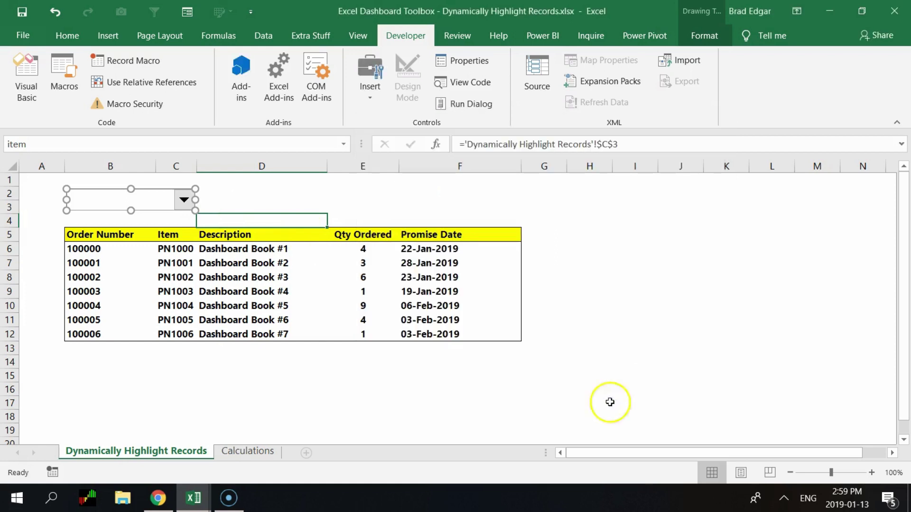
Step: Test the drop-down above the table by choosing PN1001 and then PN1003
{"action": "left_click", "coordinate": [615, 336]}
{"action": "left_click", "coordinate": [184, 199]}
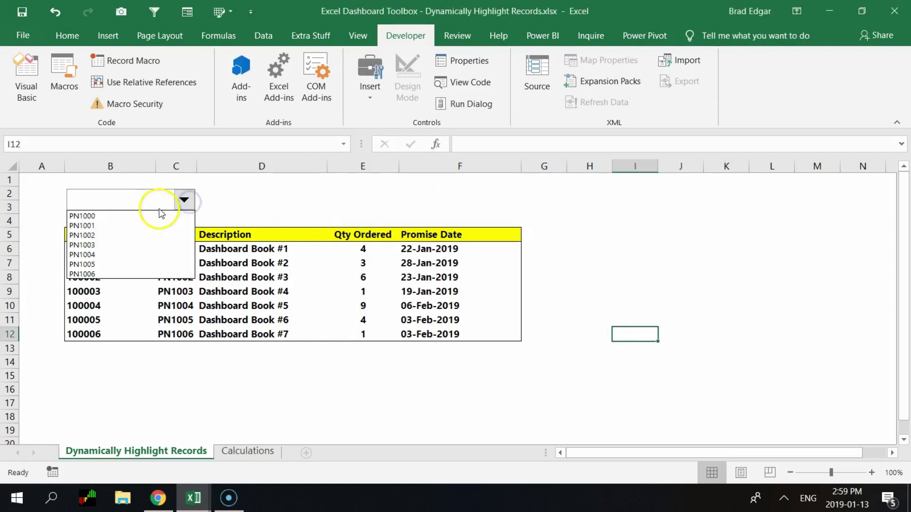
{"action": "left_click", "coordinate": [125, 231]}
{"action": "left_click", "coordinate": [184, 200]}
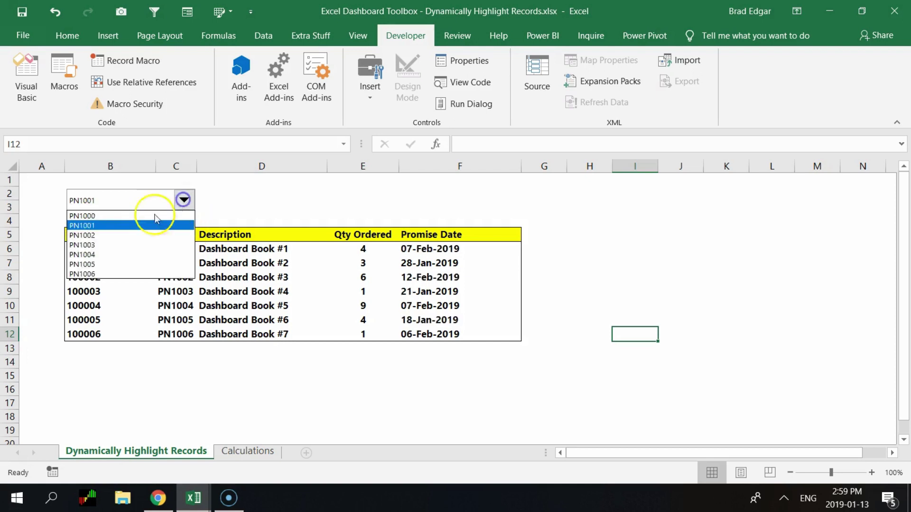
{"action": "left_click", "coordinate": [129, 244]}
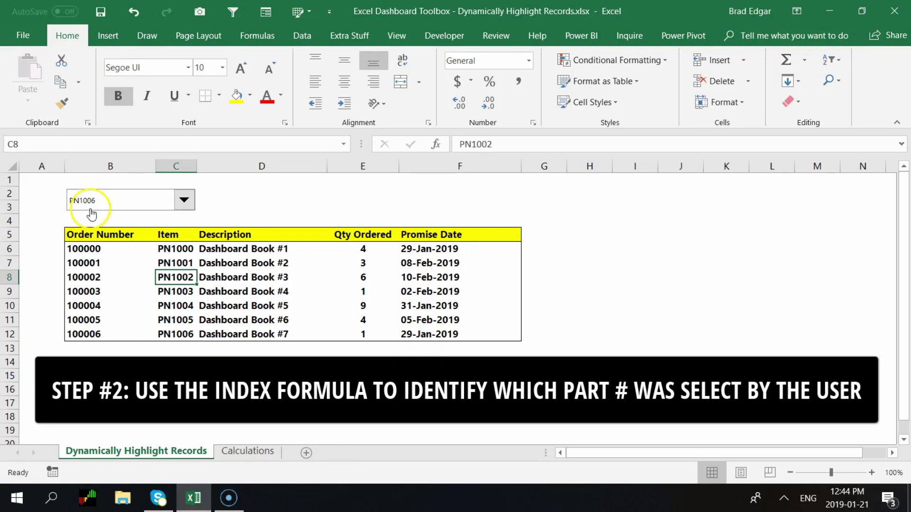
{"action": "left_click", "coordinate": [184, 200]}
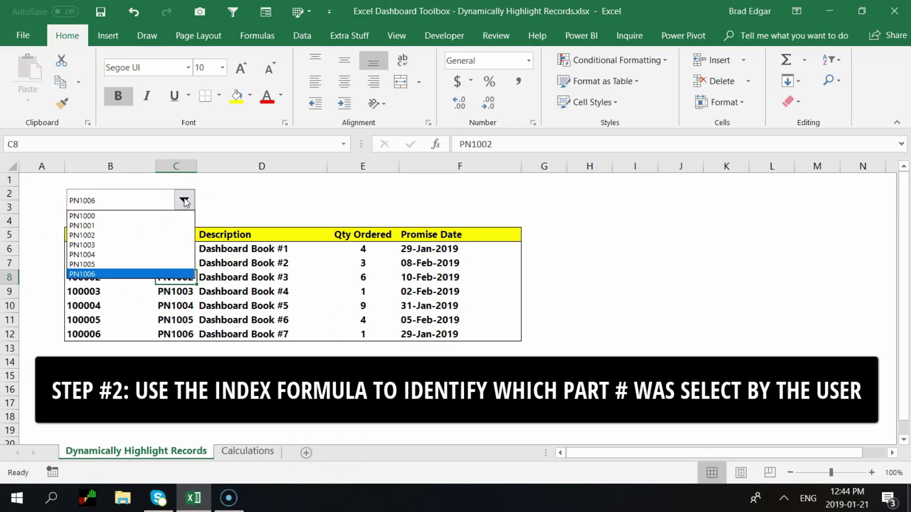
{"action": "left_click", "coordinate": [184, 200]}
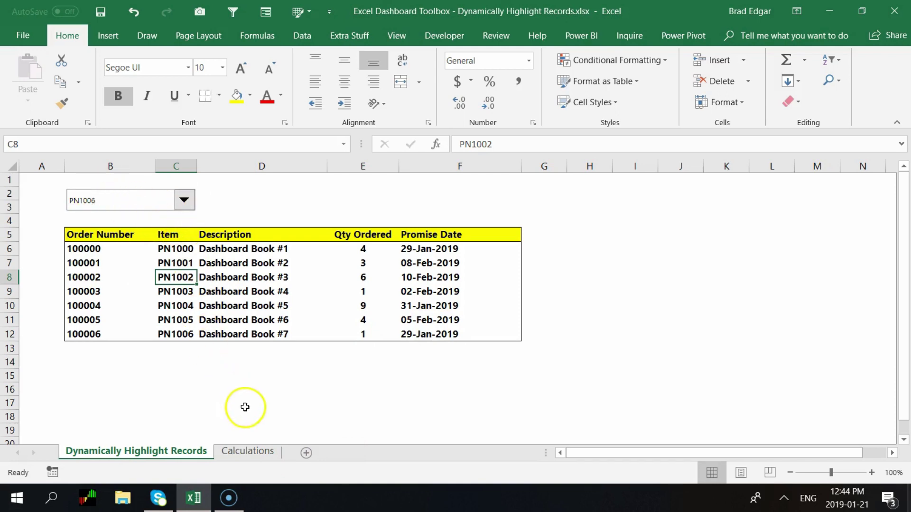
Step: Enter the formula =INDEX(items,C3) in the Item # Selected cell C4 on the Calculations sheet
{"action": "left_click", "coordinate": [247, 452]}
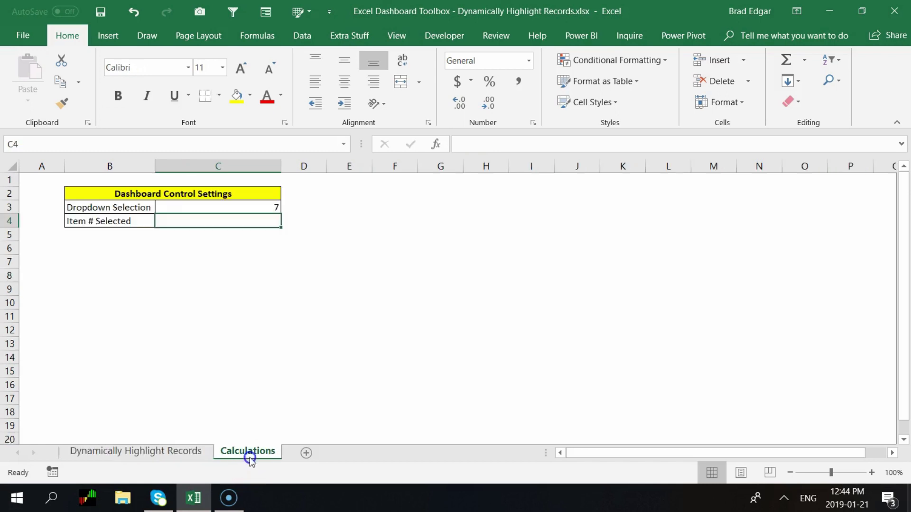
{"action": "left_click", "coordinate": [83, 222]}
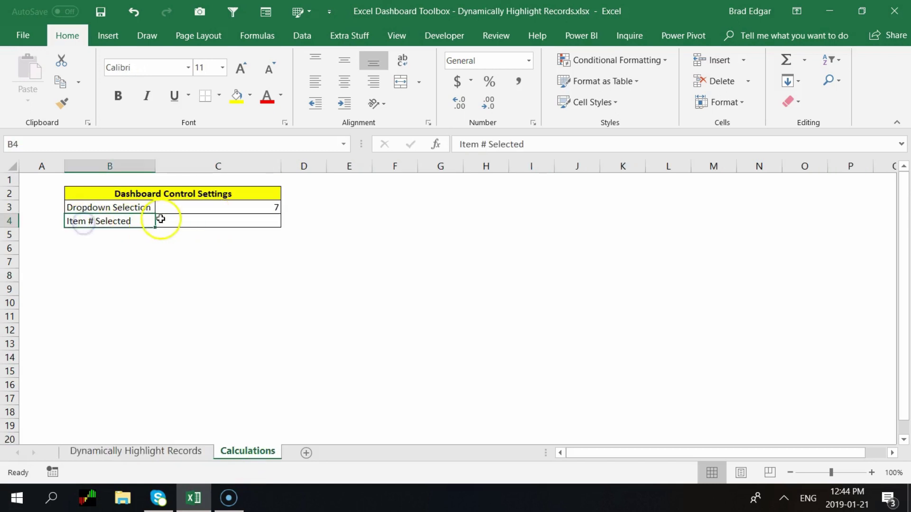
{"action": "left_click", "coordinate": [205, 223]}
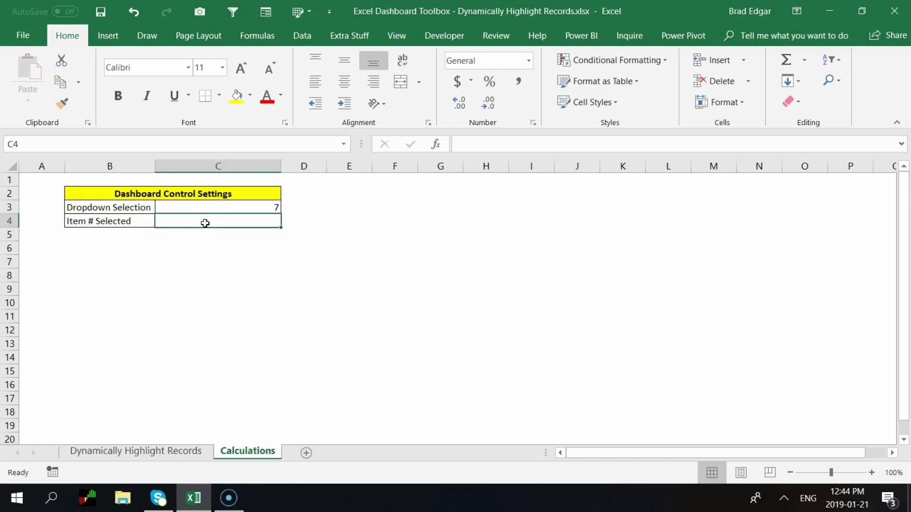
{"action": "type", "text": "="}
{"action": "type", "text": "insw"}
{"action": "type", "text": "z"}
{"action": "key", "text": "BackSpace"}
{"action": "key", "text": "BackSpace"}
{"action": "key", "text": "BackSpace"}
{"action": "type", "text": "dex("}
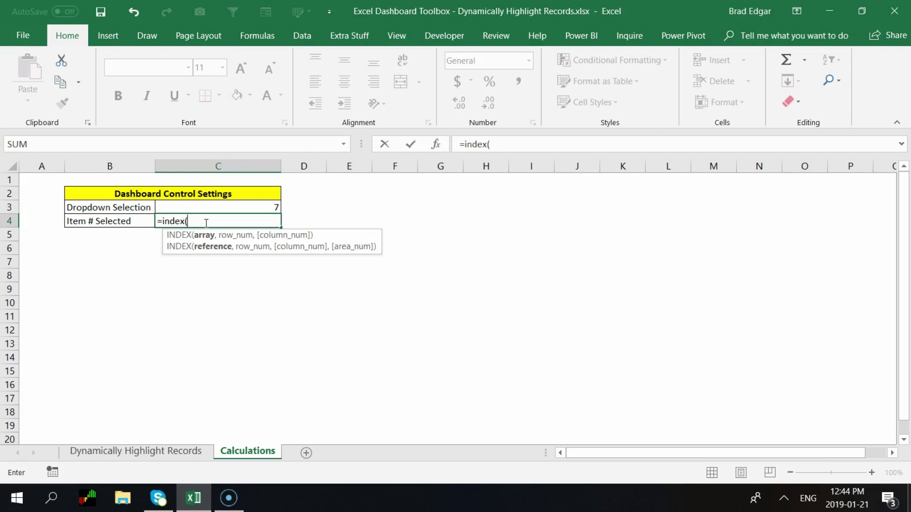
{"action": "type", "text": "items"}
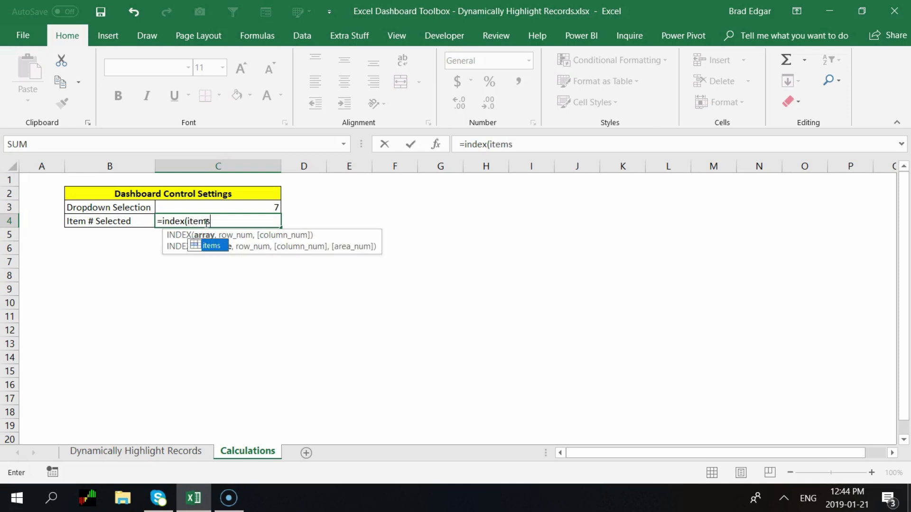
{"action": "type", "text": ","}
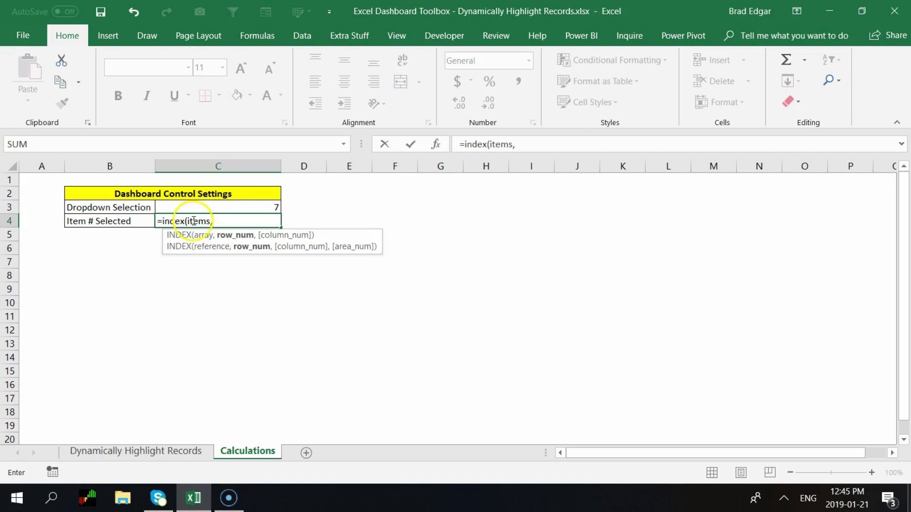
{"action": "left_click", "coordinate": [246, 207]}
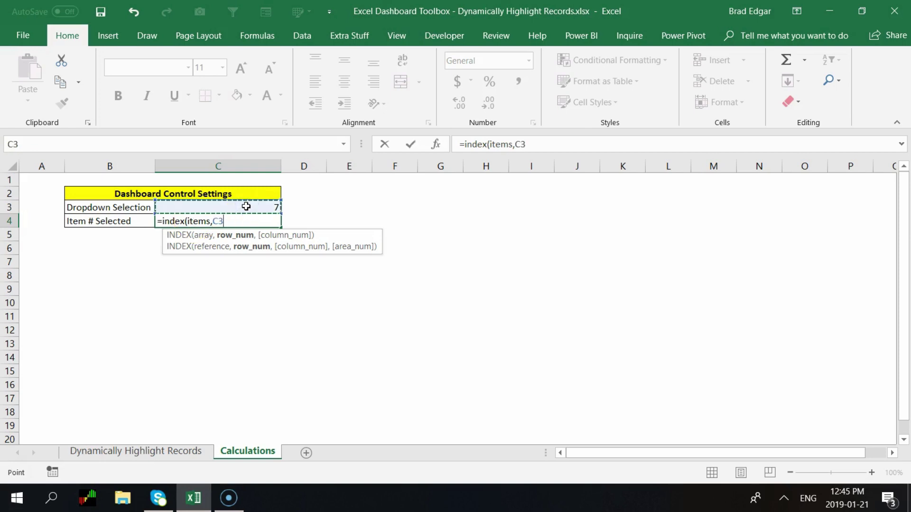
{"action": "type", "text": ")"}
{"action": "key", "text": "Return"}
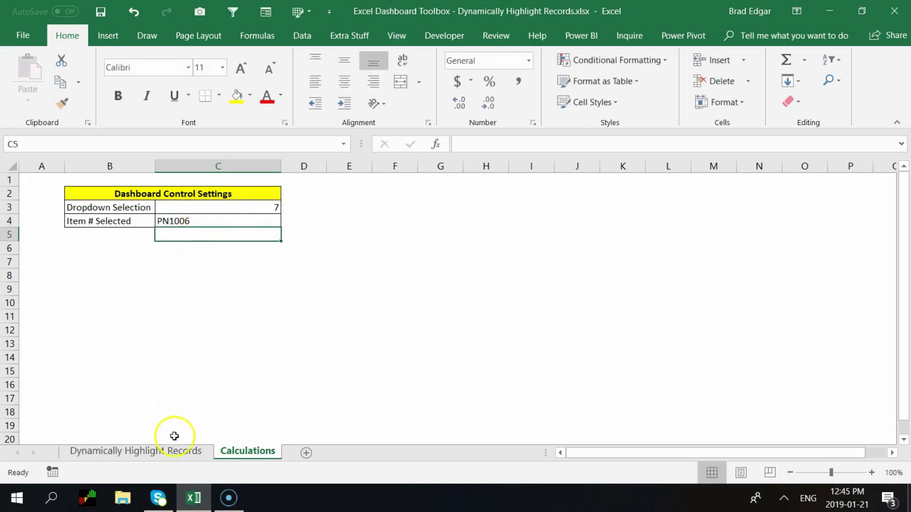
Step: Choose PN1002 in the dashboard's drop-down and check the Item # Selected cell and its INDEX formula on the Calculations sheet
{"action": "left_click", "coordinate": [188, 453]}
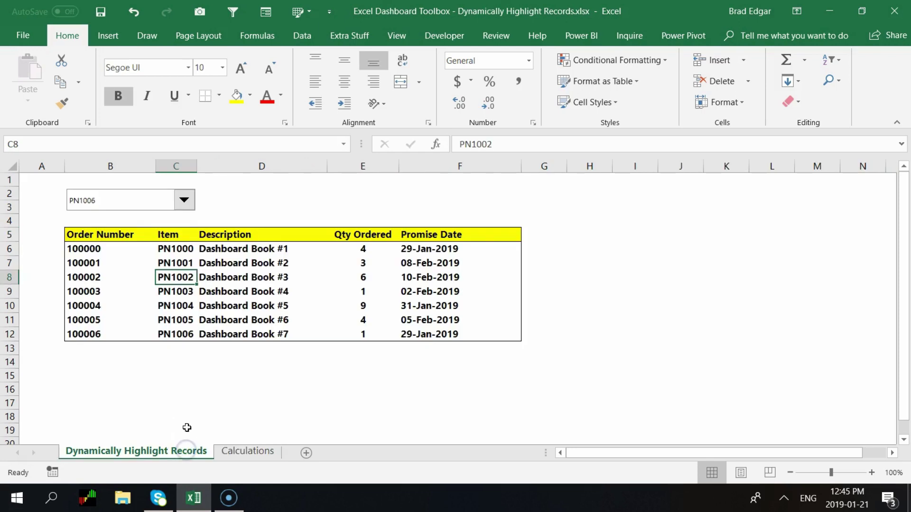
{"action": "left_click", "coordinate": [180, 203]}
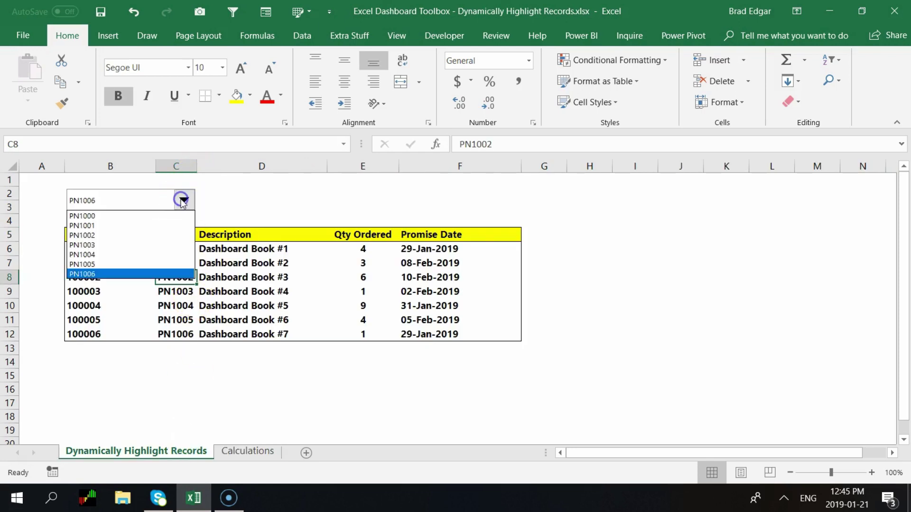
{"action": "left_click", "coordinate": [120, 235]}
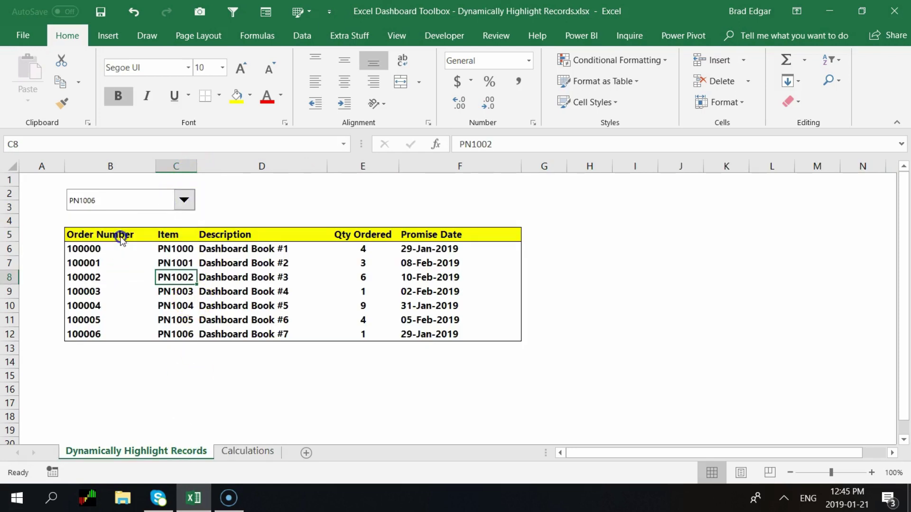
{"action": "left_click", "coordinate": [252, 457]}
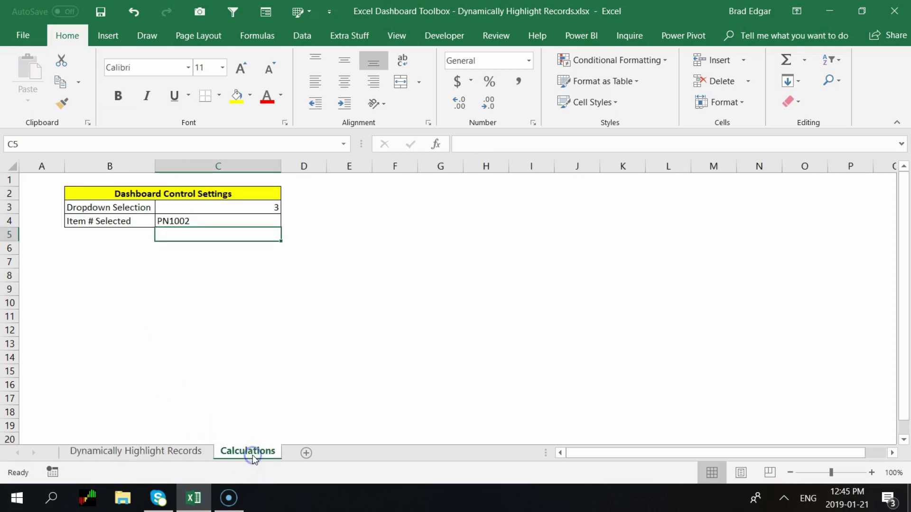
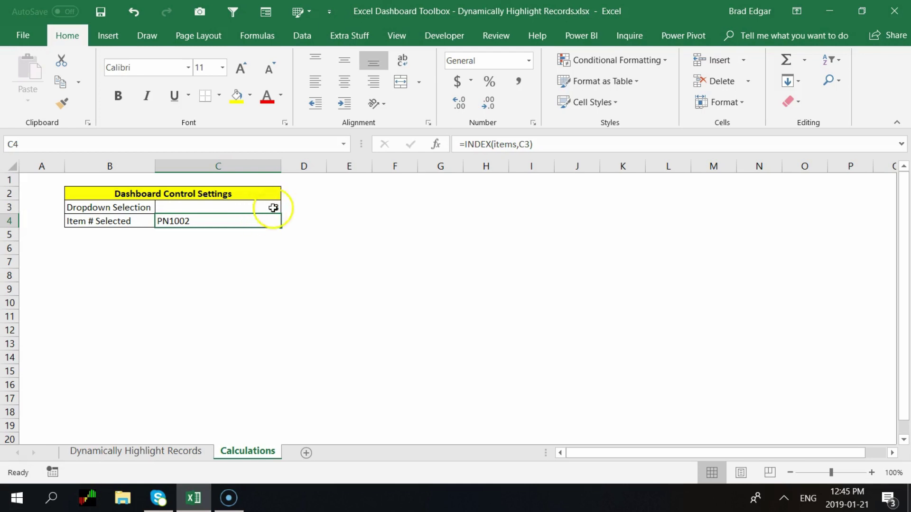
{"action": "left_click", "coordinate": [529, 145]}
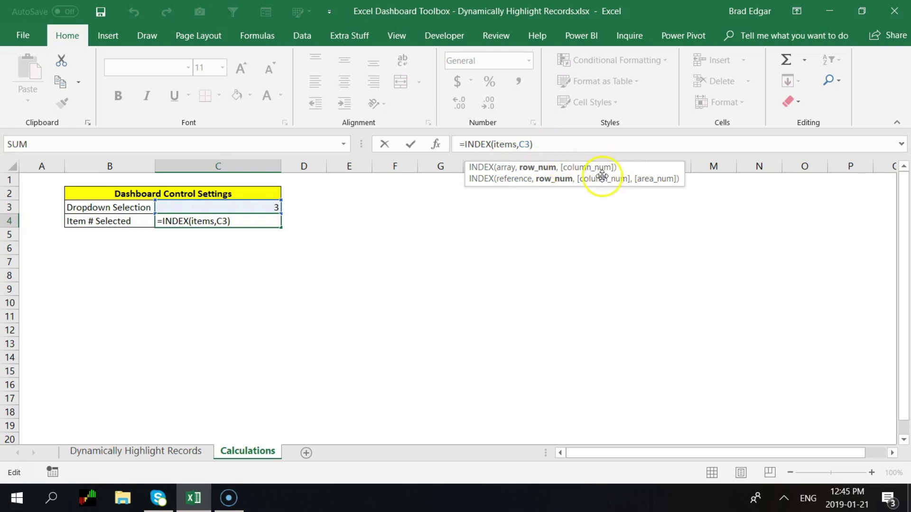
{"action": "left_click", "coordinate": [230, 245]}
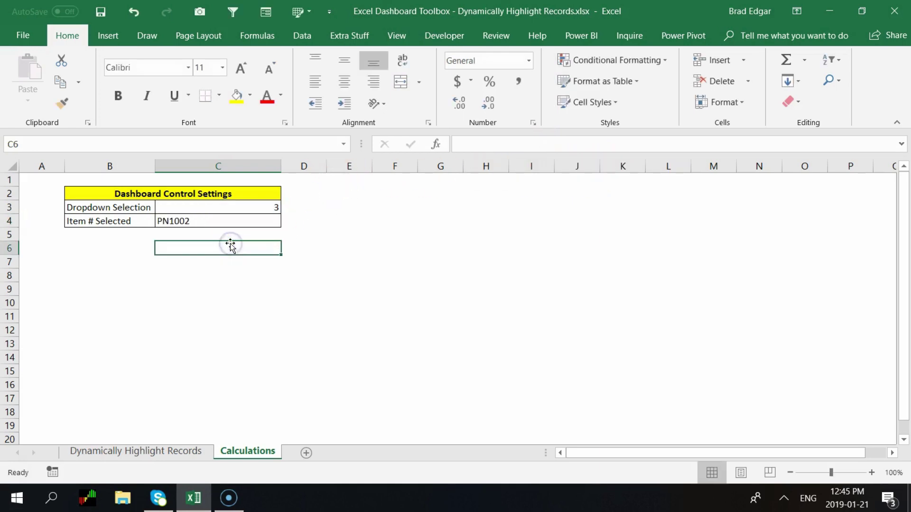
Step: Compare the drop-down's PN1002 selection on the dashboard with the Item # Selected cell on the Calculations sheet
{"action": "left_click", "coordinate": [180, 458]}
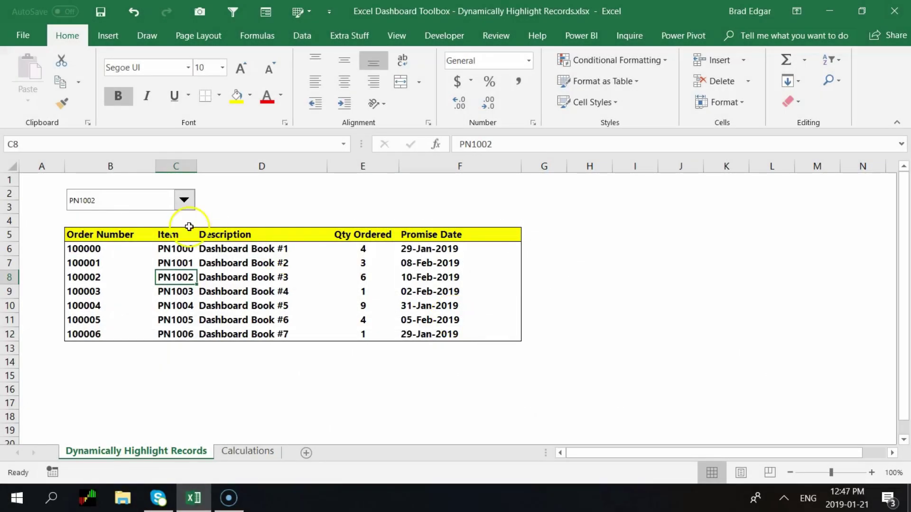
{"action": "left_click", "coordinate": [185, 202]}
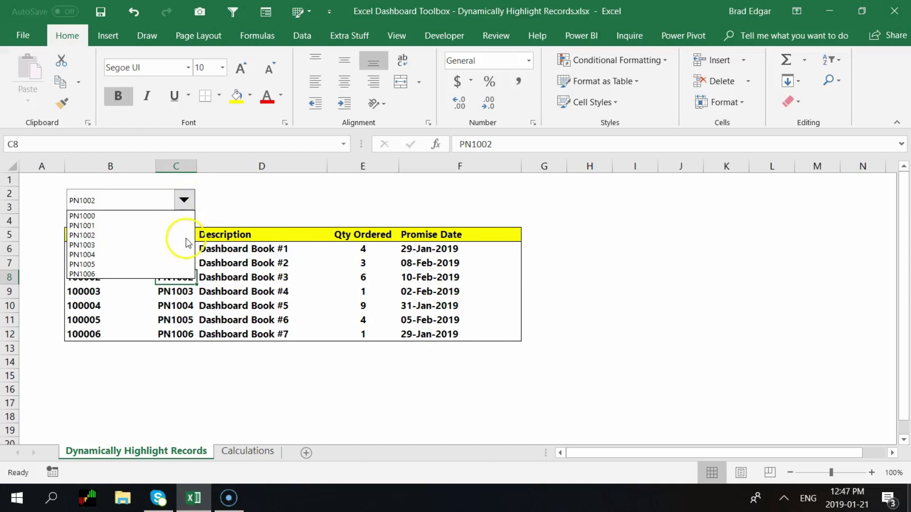
{"action": "left_click", "coordinate": [110, 235]}
{"action": "left_click", "coordinate": [247, 451]}
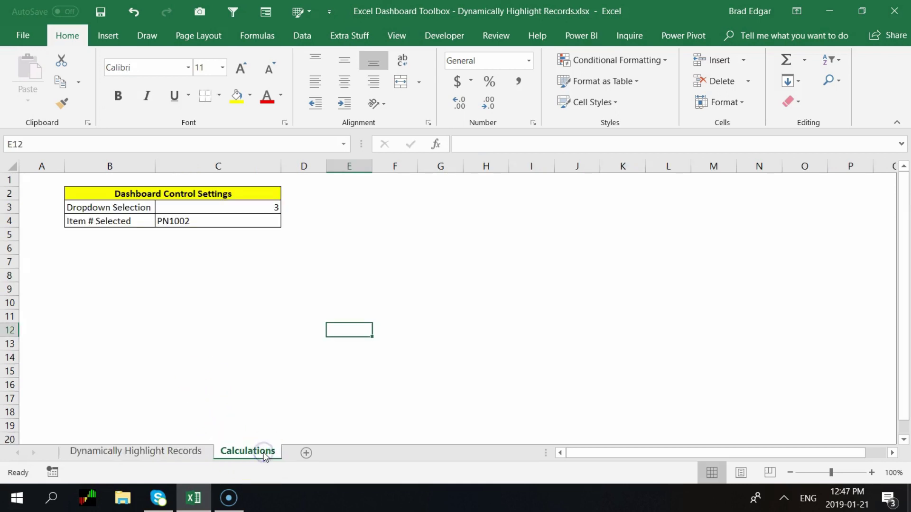
{"action": "left_click", "coordinate": [205, 224]}
{"action": "left_click", "coordinate": [189, 450]}
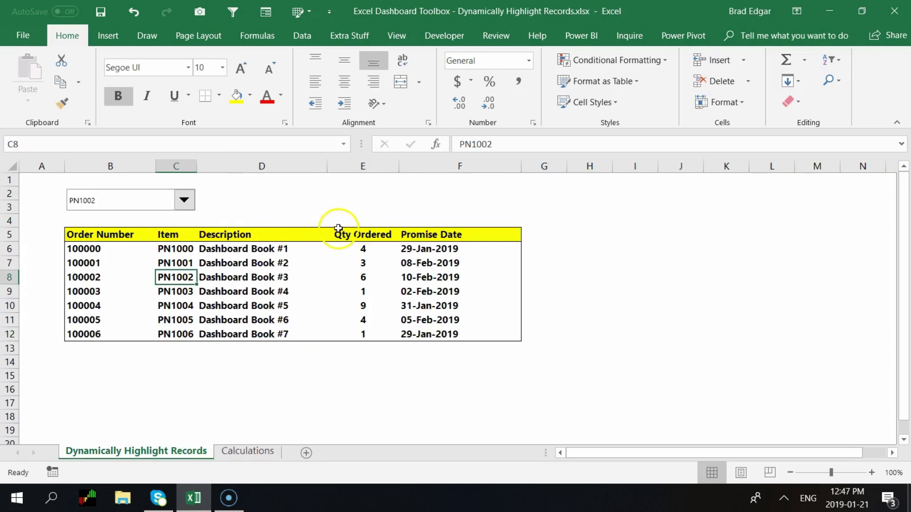
{"action": "left_click", "coordinate": [240, 450]}
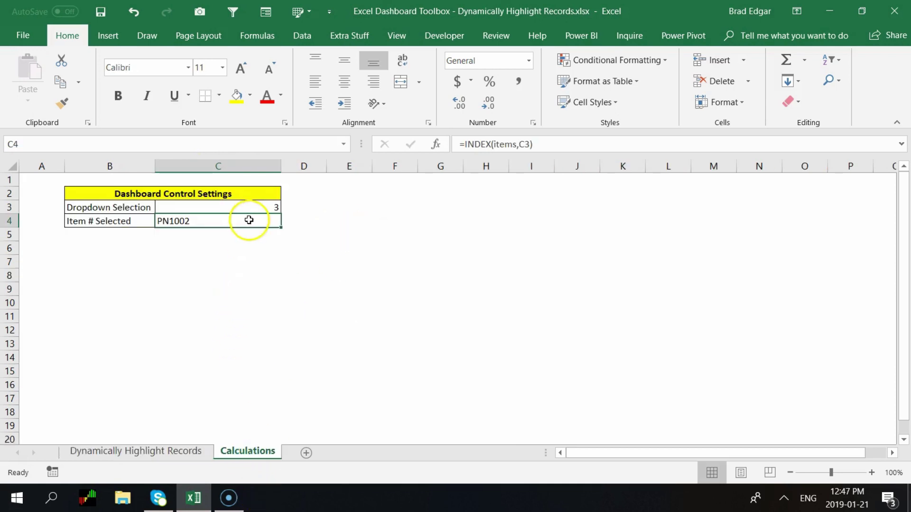
{"action": "left_click", "coordinate": [135, 452]}
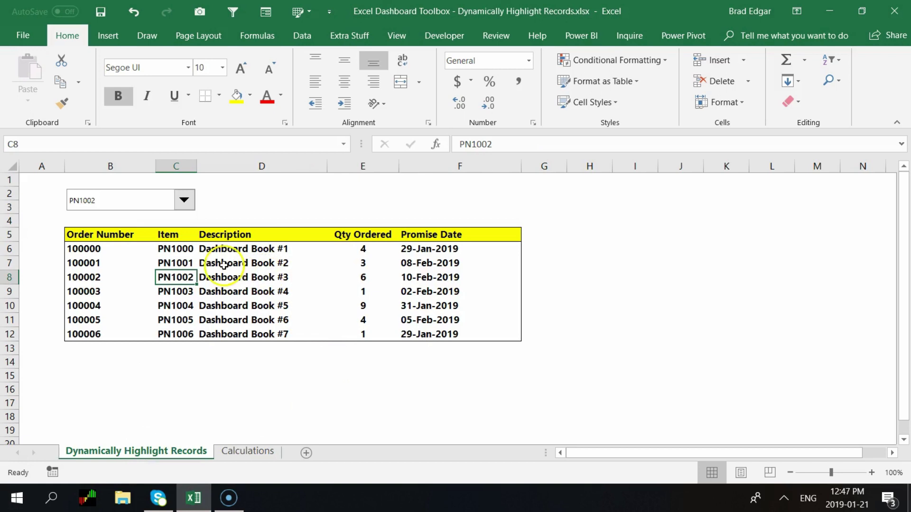
Step: Start a new conditional formatting rule for cell B6 that uses a formula to determine which cells to format
{"action": "left_click", "coordinate": [115, 248]}
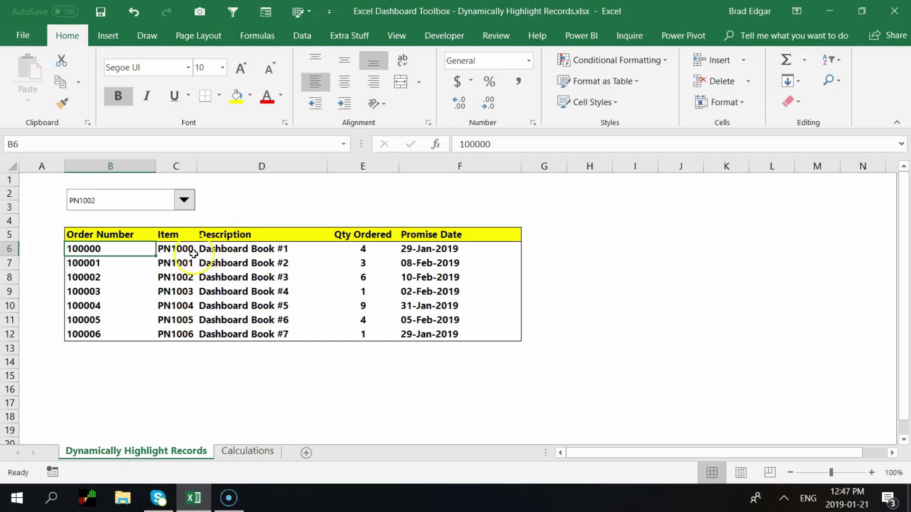
{"action": "left_click", "coordinate": [665, 61]}
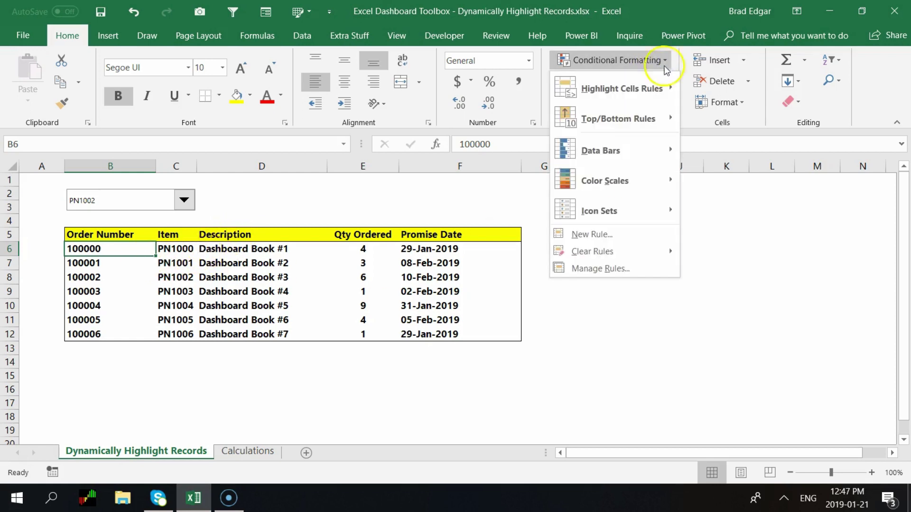
{"action": "left_click", "coordinate": [609, 243]}
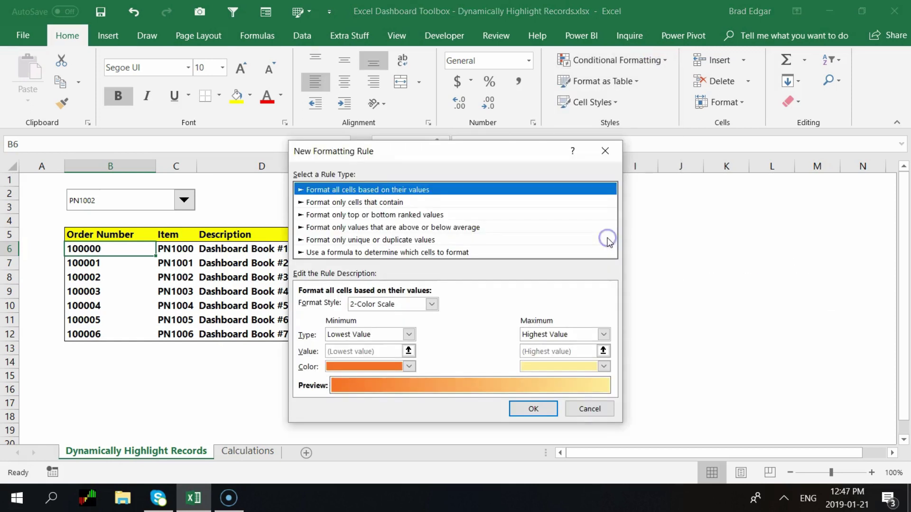
{"action": "left_click", "coordinate": [403, 253]}
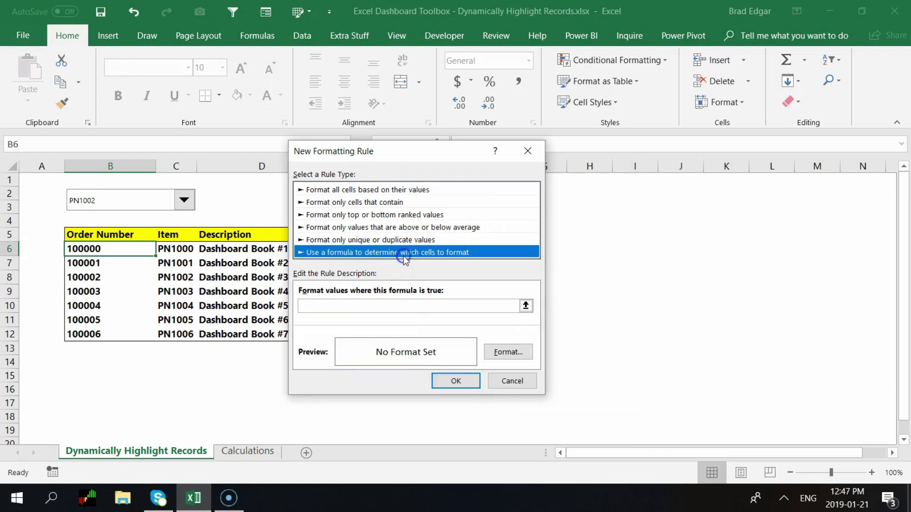
Step: Set the rule's formula to =$C6=Calculations!$C$4, with the row of the item reference left relative
{"action": "left_click", "coordinate": [333, 307]}
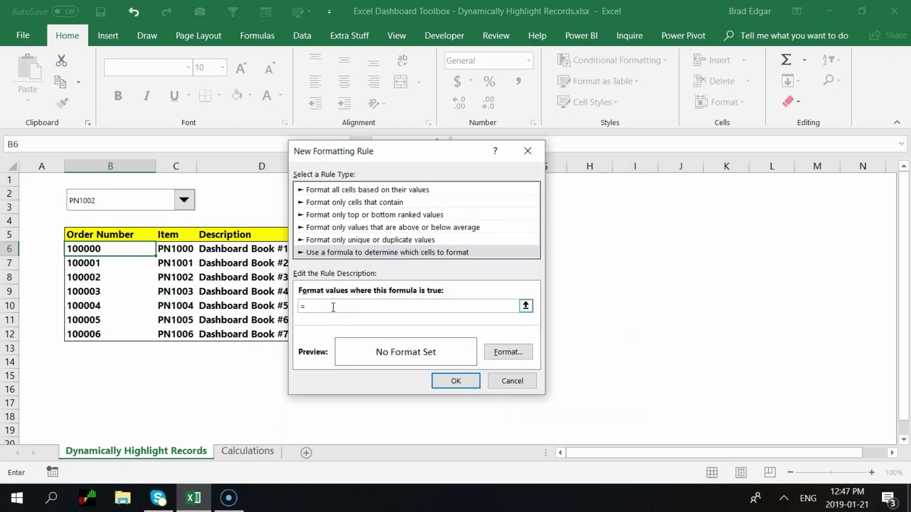
{"action": "type", "text": "="}
{"action": "left_click", "coordinate": [172, 250]}
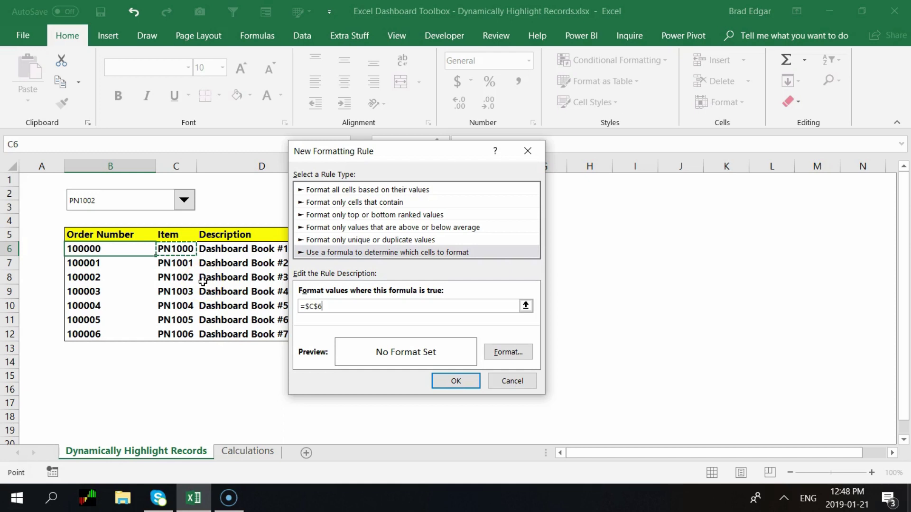
{"action": "left_click", "coordinate": [318, 306]}
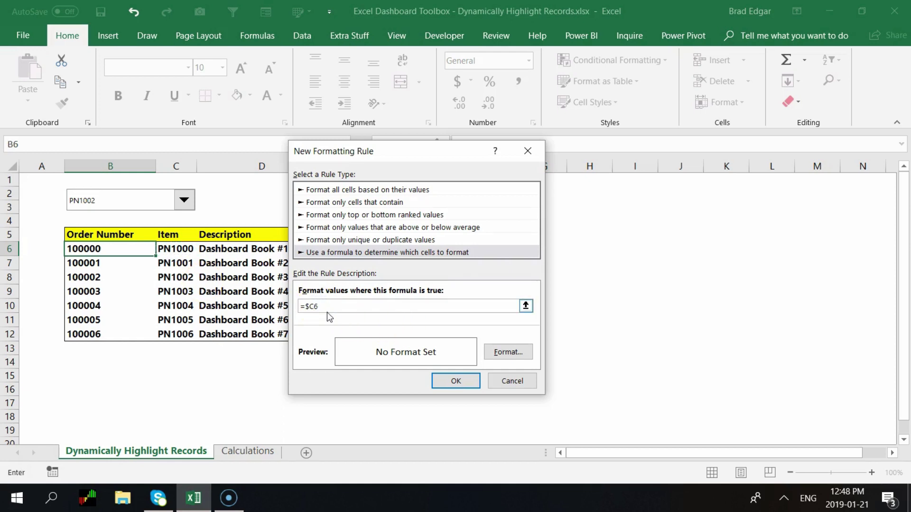
{"action": "left_click", "coordinate": [308, 306]}
{"action": "left_click", "coordinate": [334, 301]}
{"action": "left_click", "coordinate": [346, 302]}
{"action": "type", "text": "="}
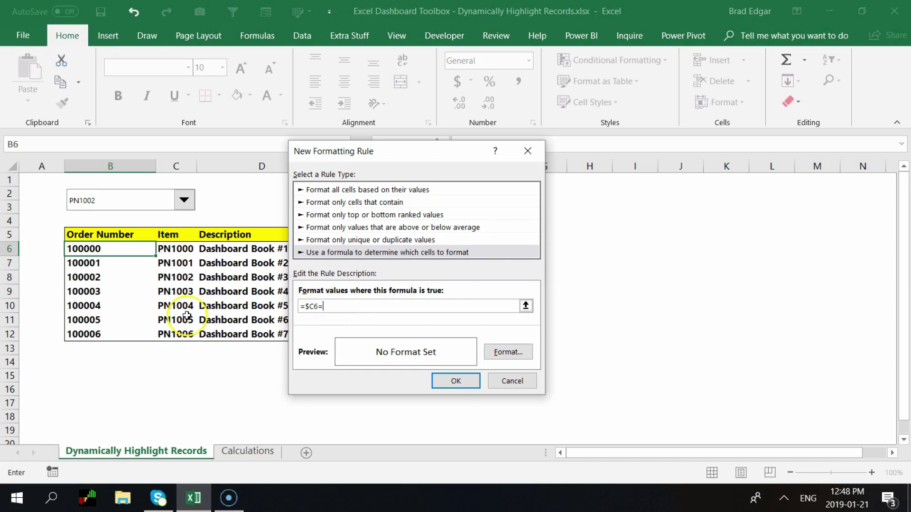
{"action": "left_click", "coordinate": [237, 453]}
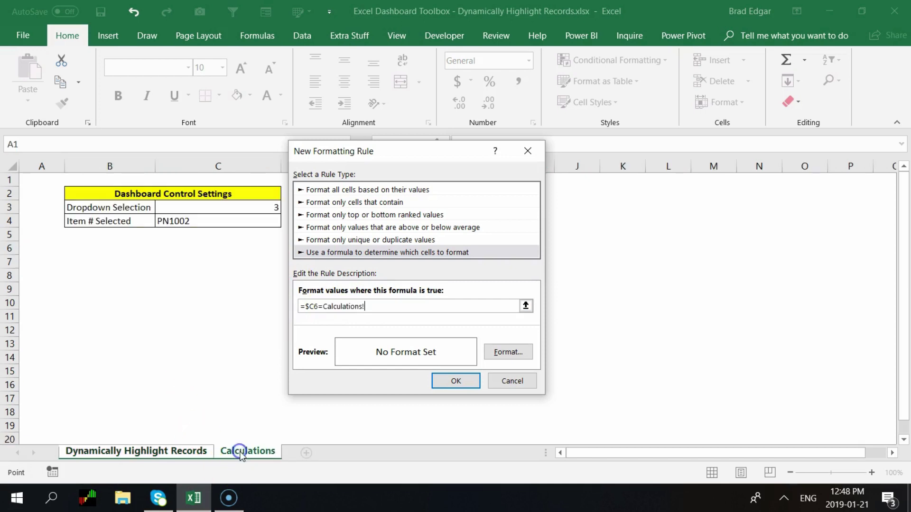
{"action": "left_click", "coordinate": [211, 222]}
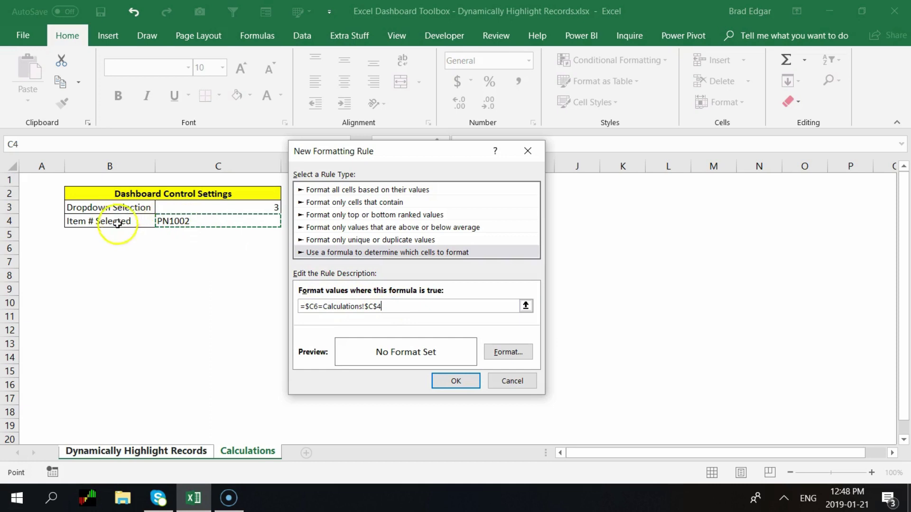
Step: Format the rule with top and bottom borders and a standard green fill, and create the rule for cell B6
{"action": "left_click", "coordinate": [509, 351]}
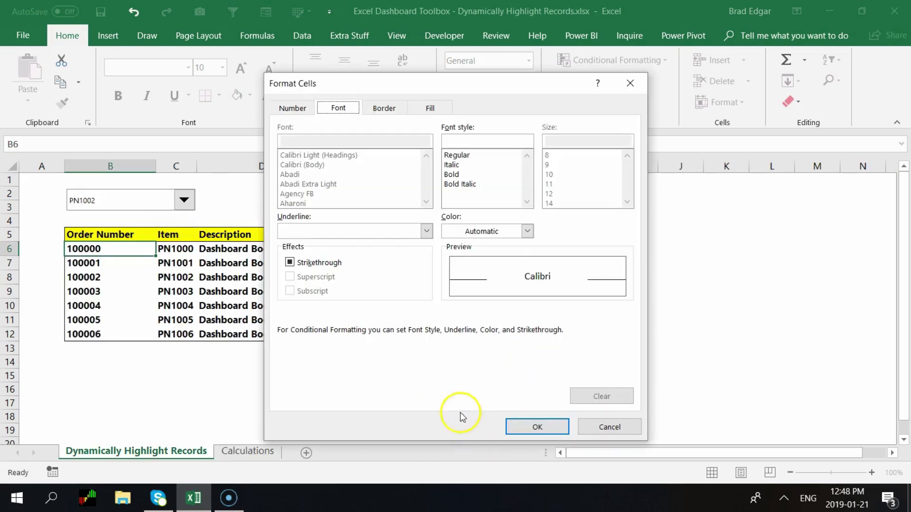
{"action": "left_click", "coordinate": [386, 114]}
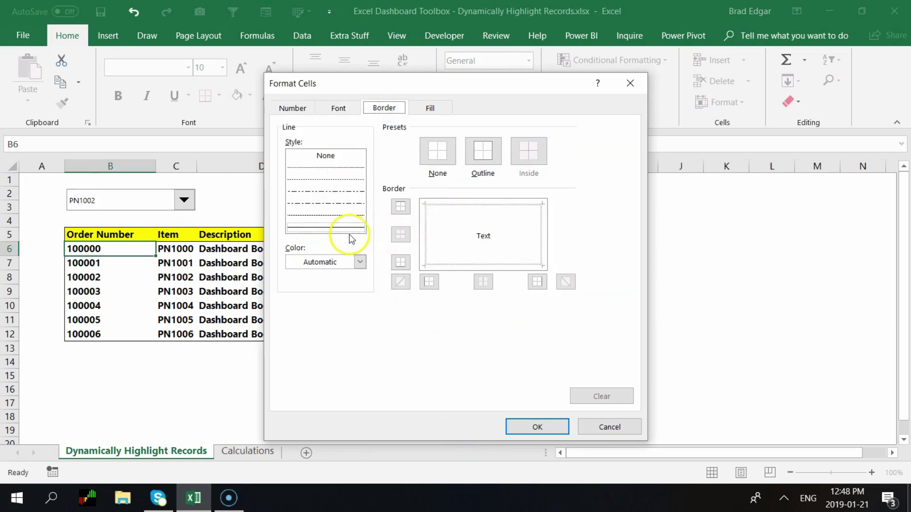
{"action": "left_click", "coordinate": [492, 207]}
{"action": "left_click", "coordinate": [481, 265]}
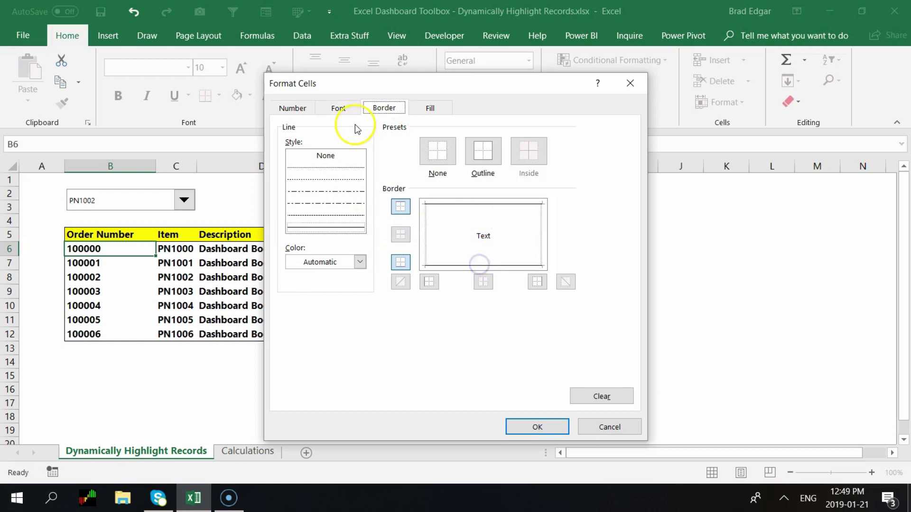
{"action": "left_click", "coordinate": [432, 109]}
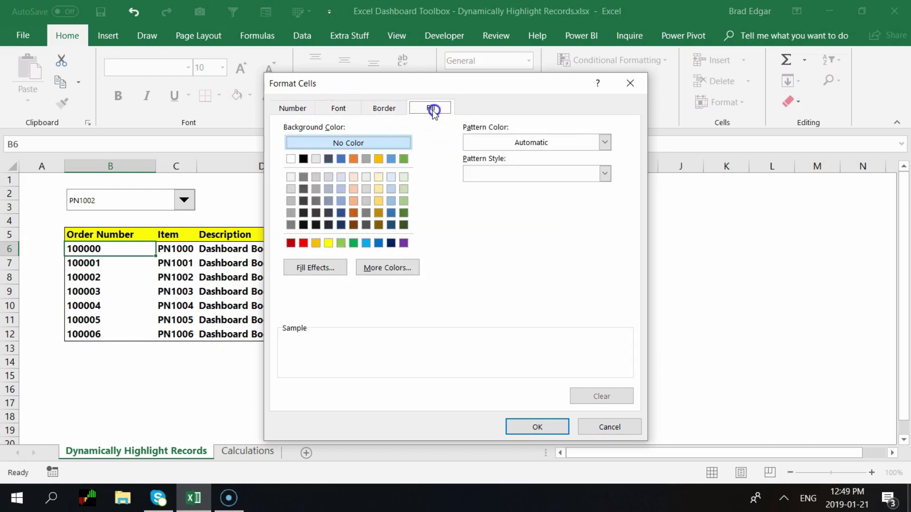
{"action": "left_click", "coordinate": [353, 243]}
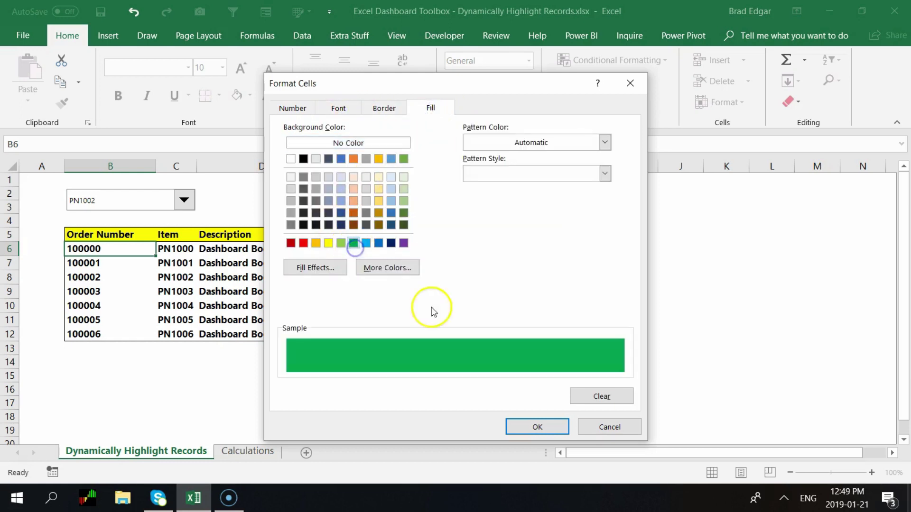
{"action": "left_click", "coordinate": [539, 427]}
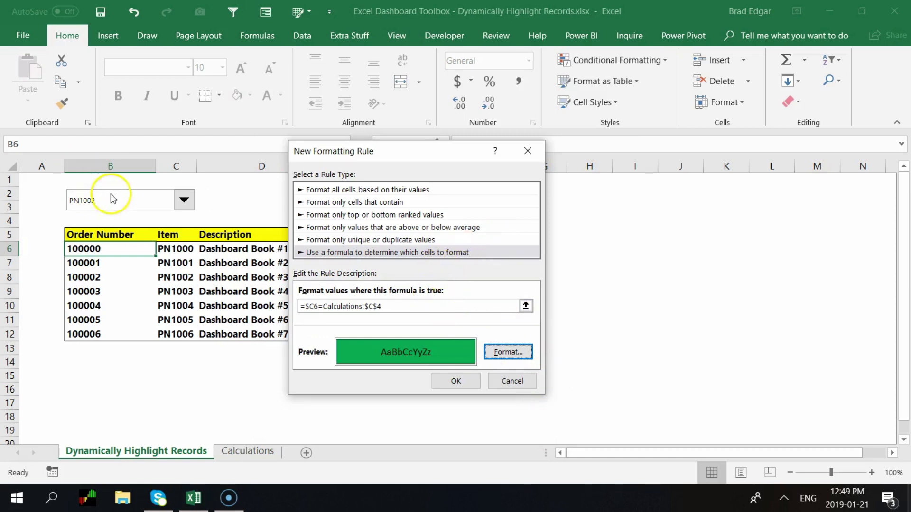
{"action": "left_click", "coordinate": [463, 380]}
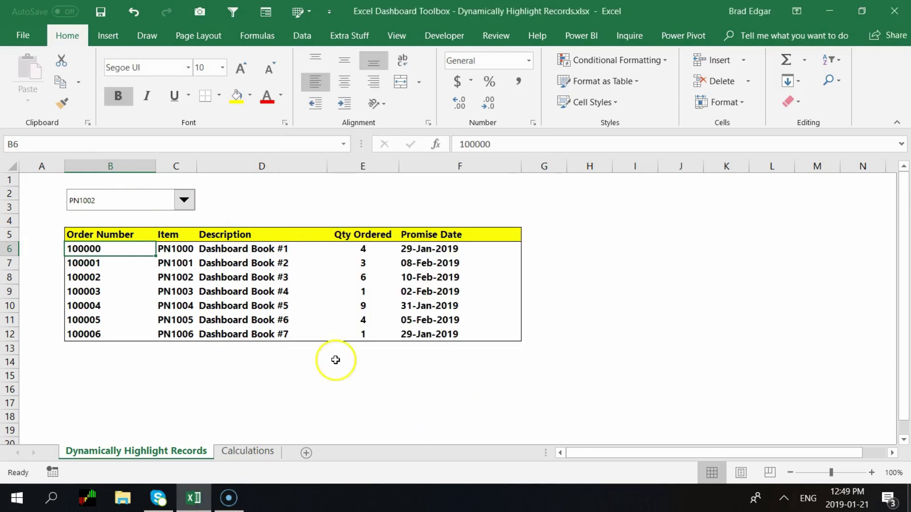
Step: Test the new rule on cell B6 by choosing PN1000 in the dashboard's drop-down
{"action": "left_click", "coordinate": [184, 200]}
{"action": "left_click", "coordinate": [142, 214]}
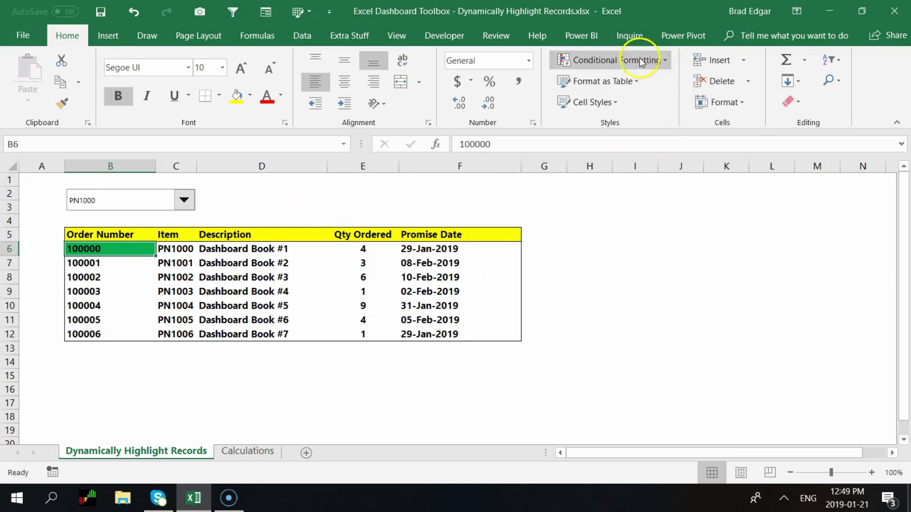
Step: Extend the green conditional formatting rule to the whole table body by setting its applied range to =$B$6:$F$12
{"action": "left_click", "coordinate": [659, 60]}
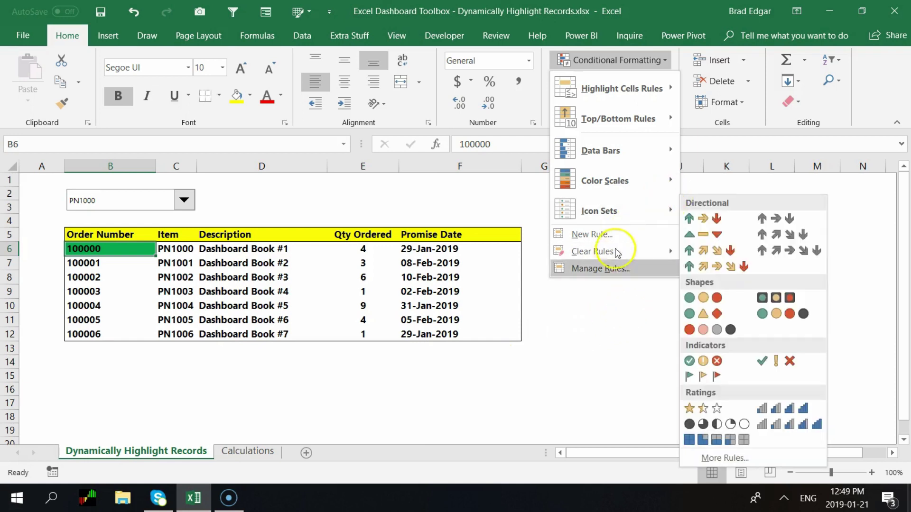
{"action": "left_click", "coordinate": [603, 269]}
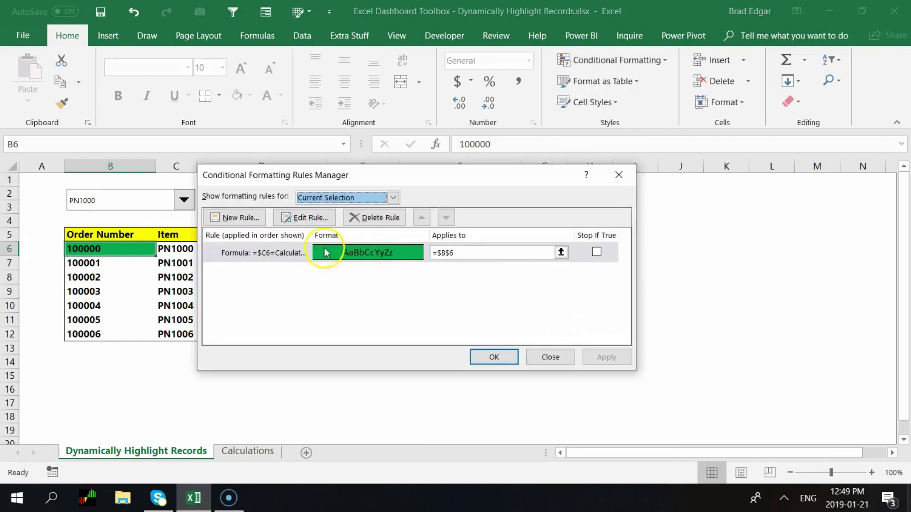
{"action": "left_click", "coordinate": [283, 252]}
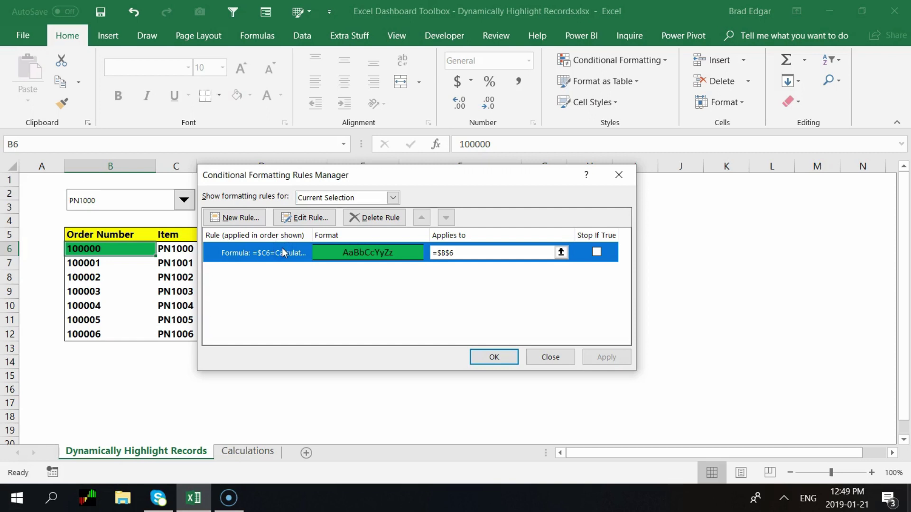
{"action": "left_click", "coordinate": [551, 255]}
{"action": "left_click", "coordinate": [562, 254]}
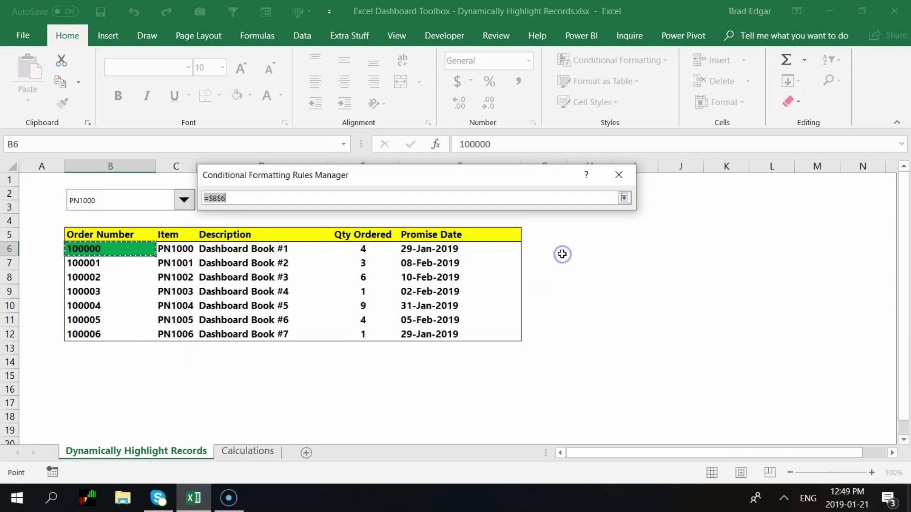
{"action": "left_click_drag", "start_coordinate": [122, 251], "coordinate": [461, 331]}
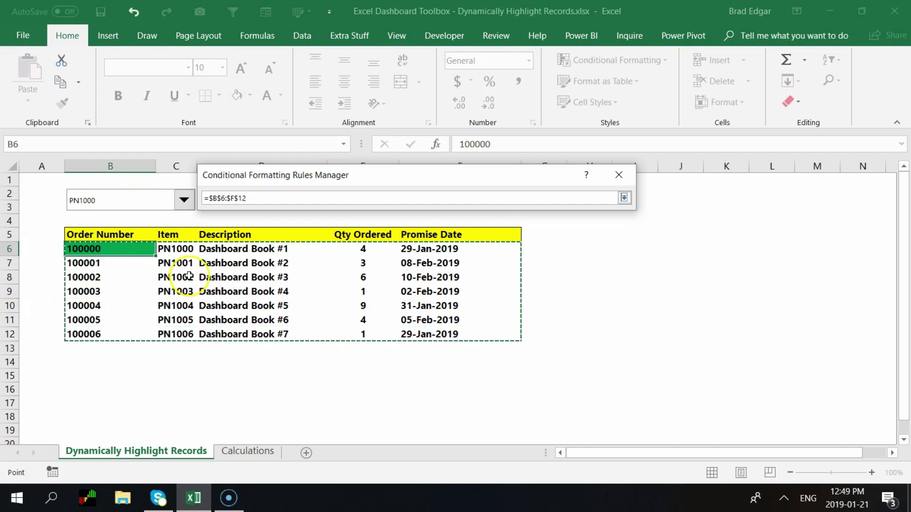
{"action": "left_click_drag", "start_coordinate": [565, 177], "coordinate": [560, 233]}
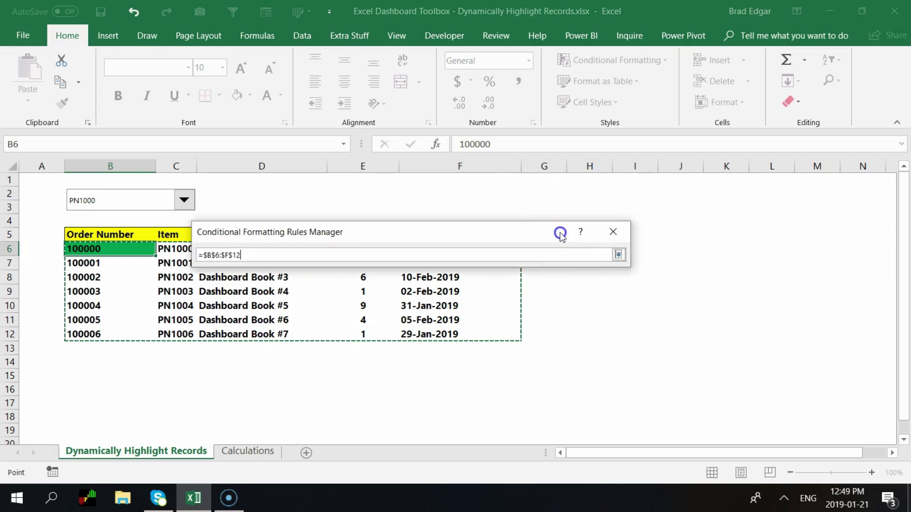
{"action": "left_click", "coordinate": [620, 256]}
{"action": "left_click", "coordinate": [595, 416]}
{"action": "left_click", "coordinate": [481, 414]}
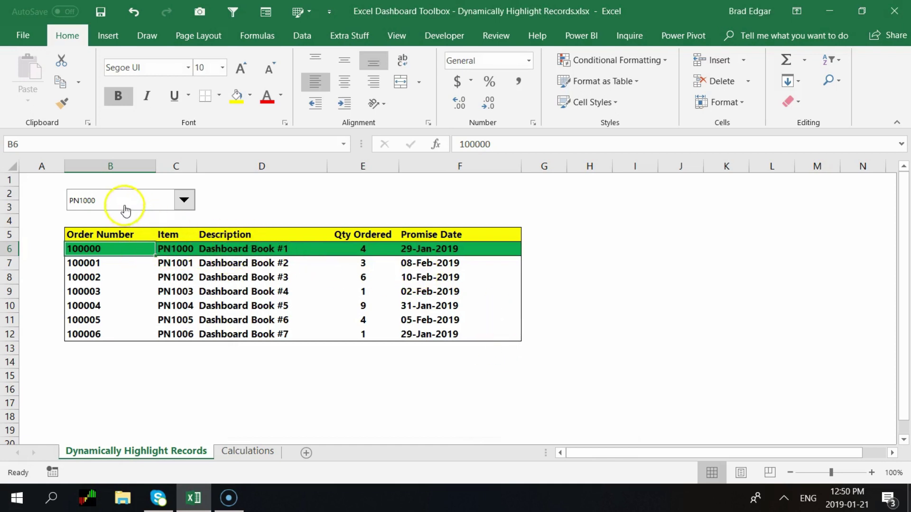
Step: Choose PN1005 in the dashboard's drop-down to test the highlighting across the full table
{"action": "left_click", "coordinate": [184, 201]}
{"action": "left_click", "coordinate": [132, 265]}
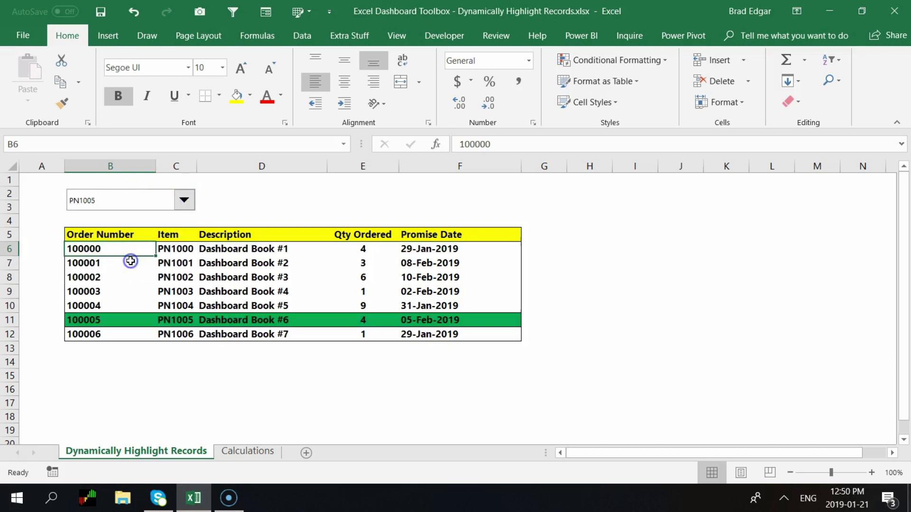